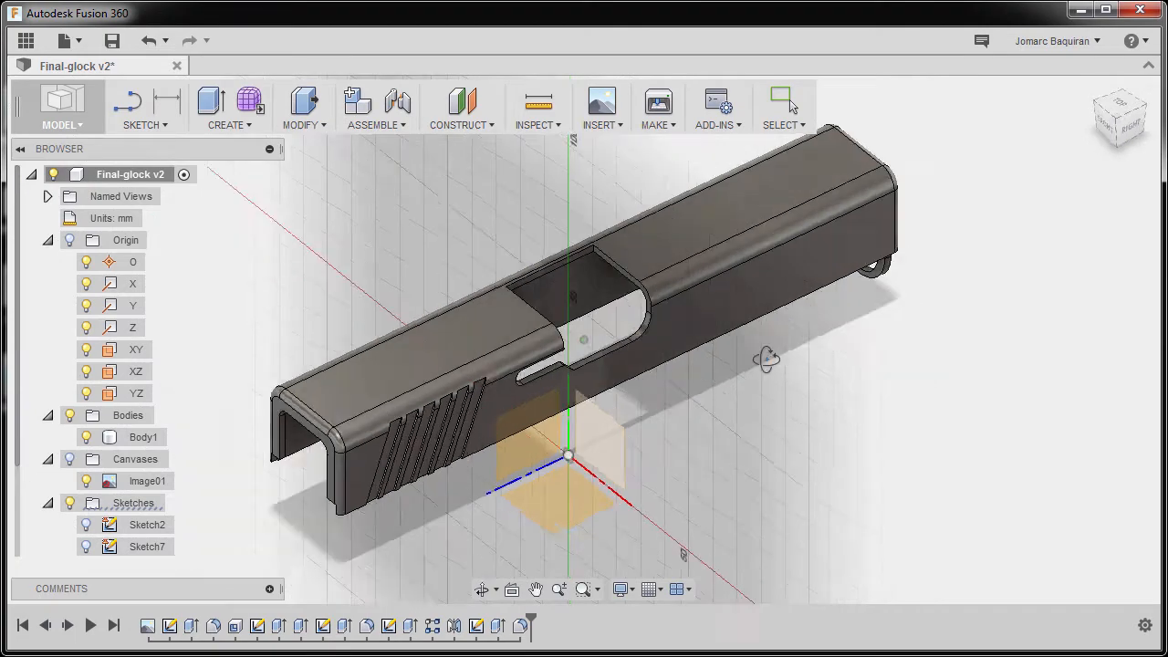
Start a sketch on the slide's front face and project the edge of the upper round hole into it.
scroll(787, 374, up, 5)
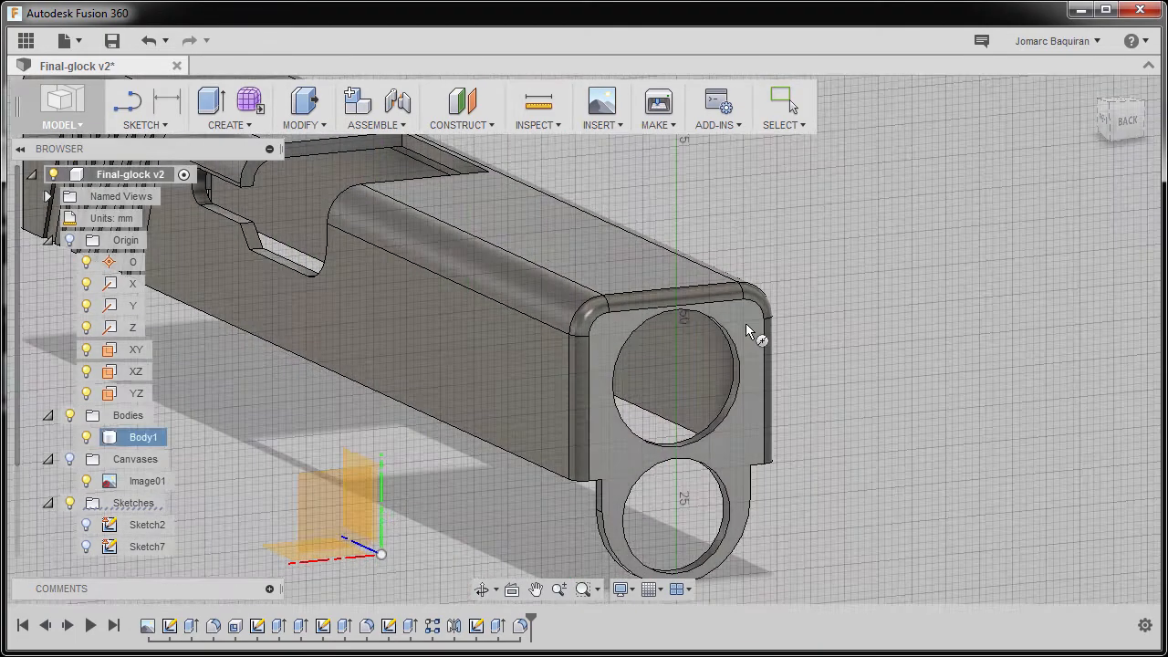
click(746, 323)
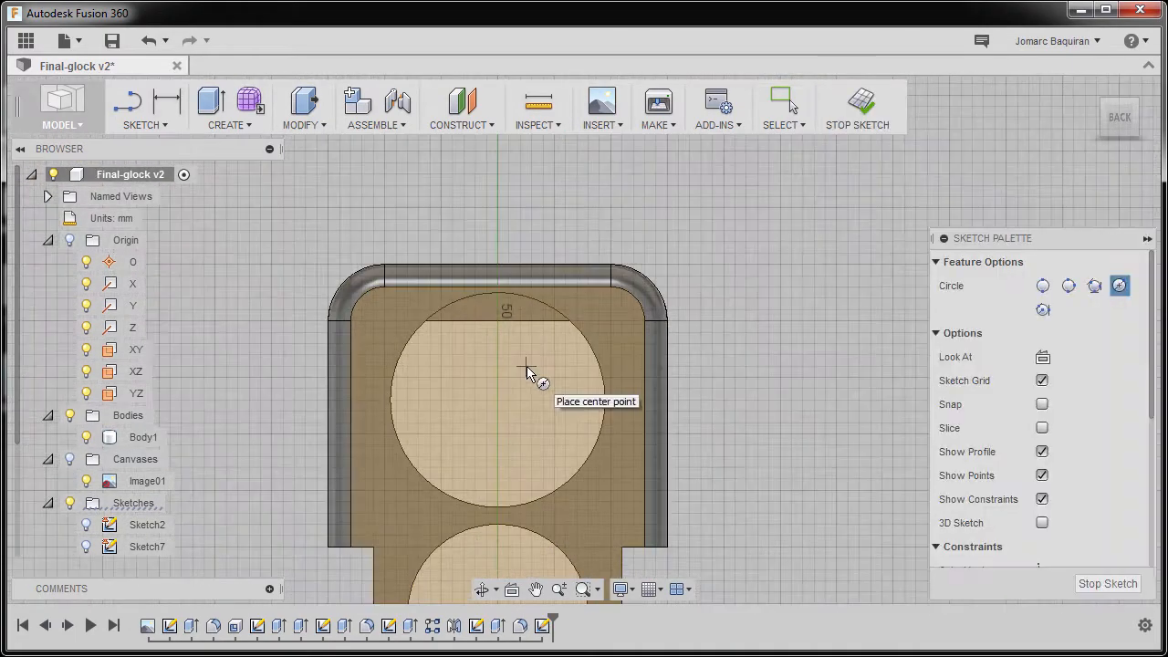
scroll(526, 369, up, 3)
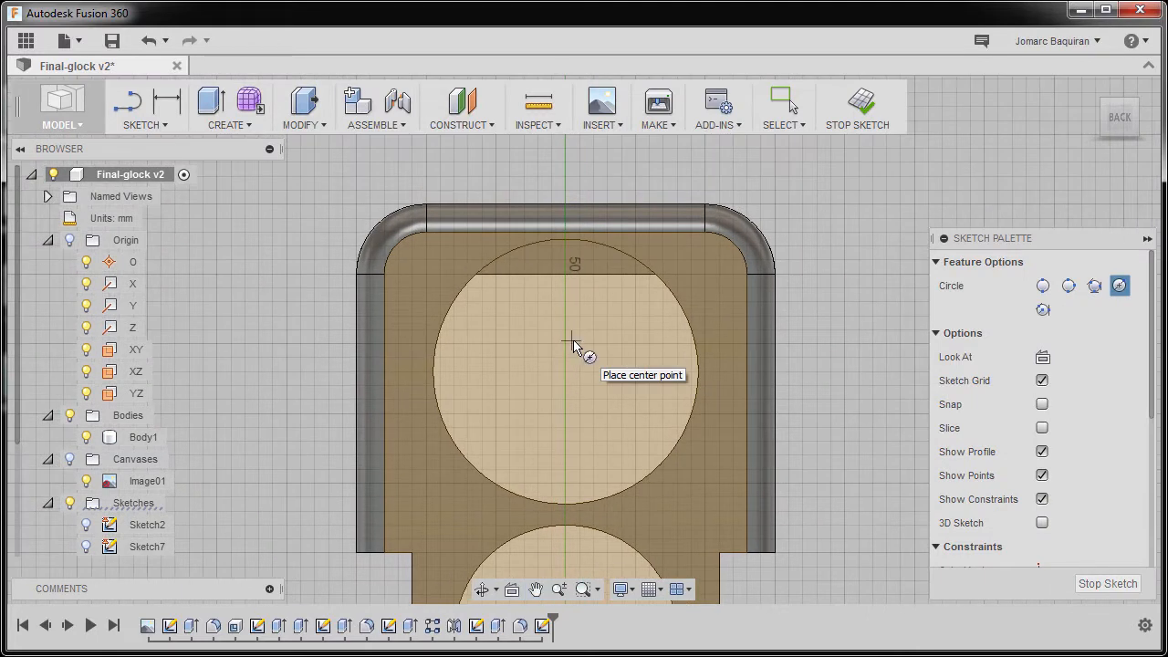
key(p)
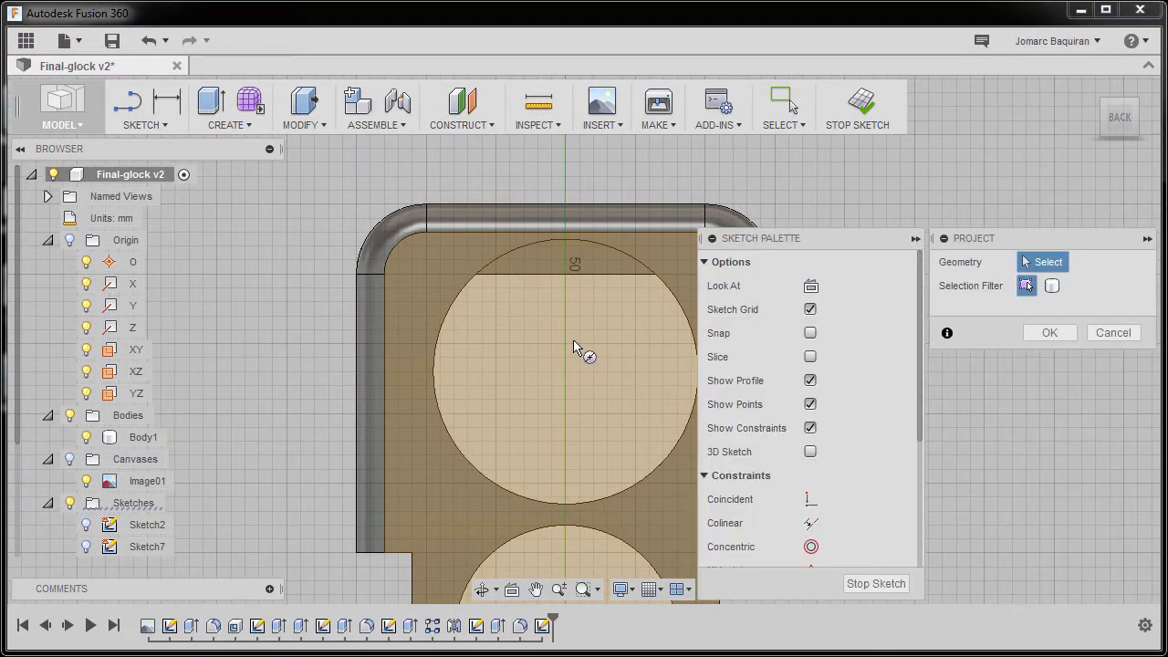
click(631, 262)
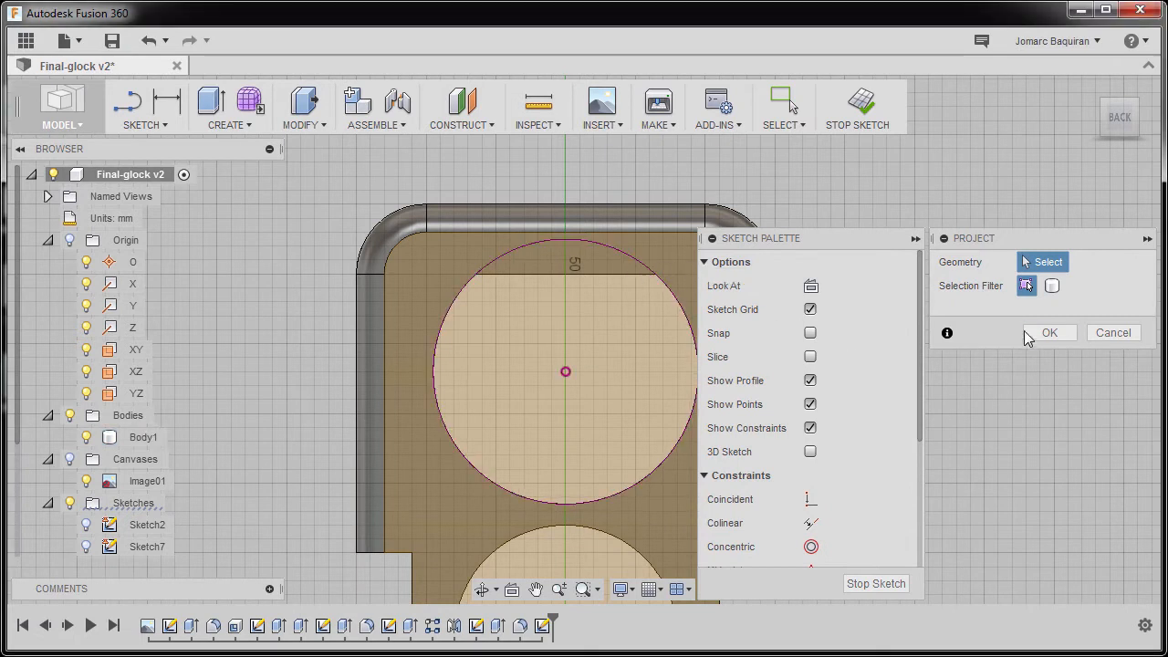
click(1050, 332)
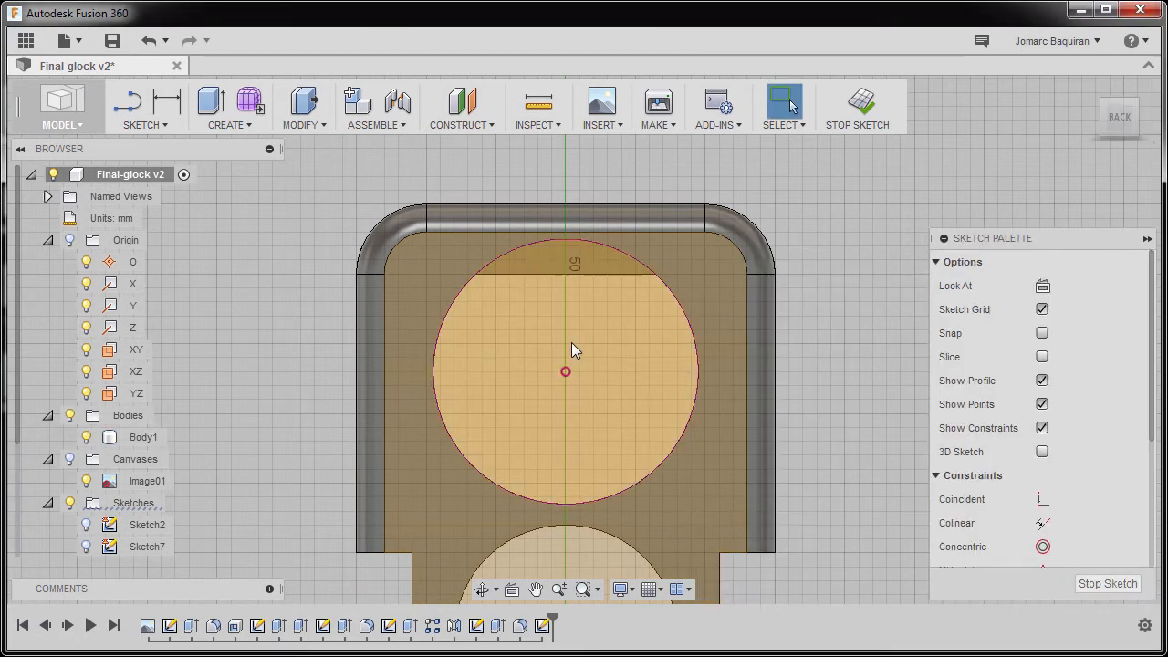
Offset the projected circle inward by 0.50 mm to form the barrel profile.
key(o)
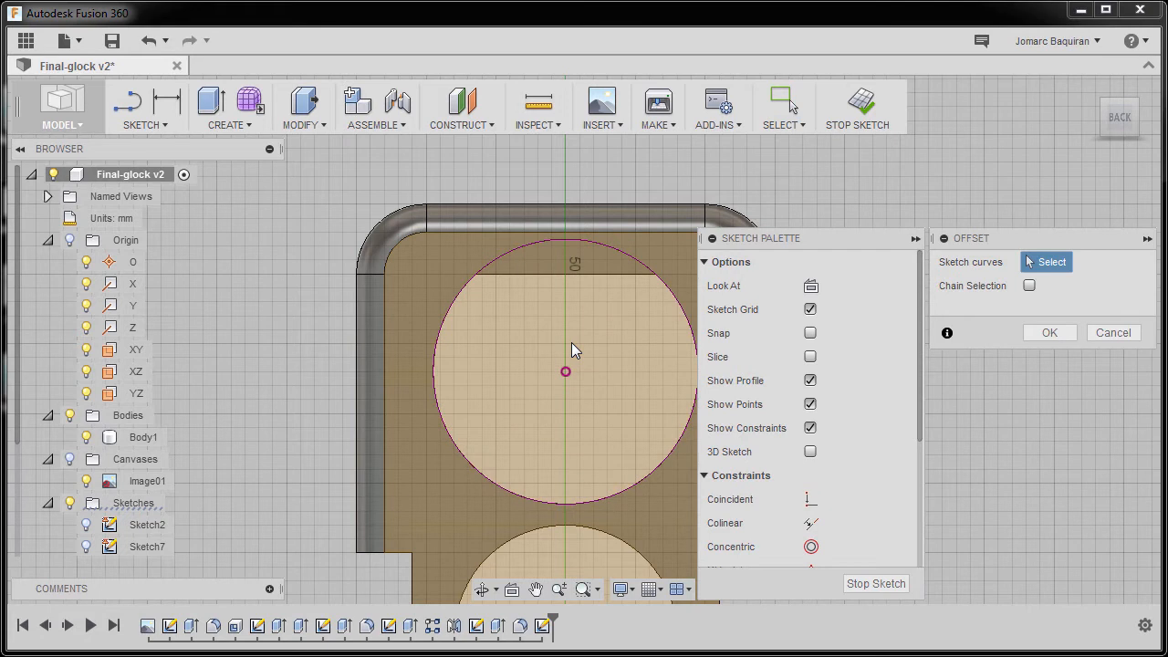
click(639, 264)
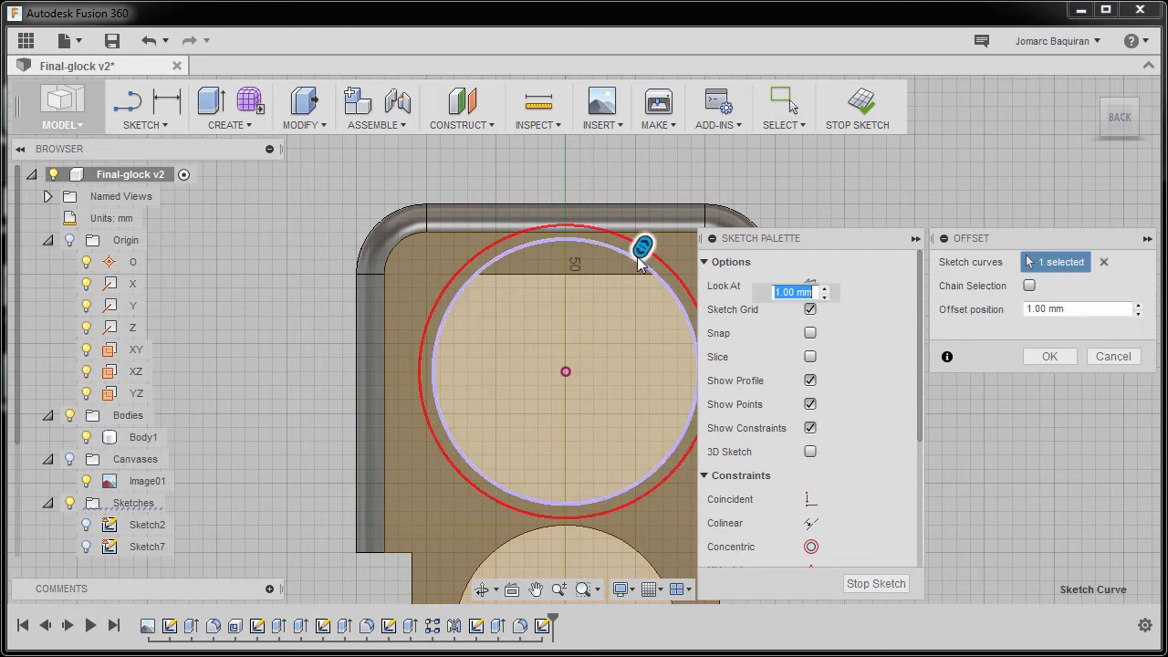
drag(642, 251, 628, 270)
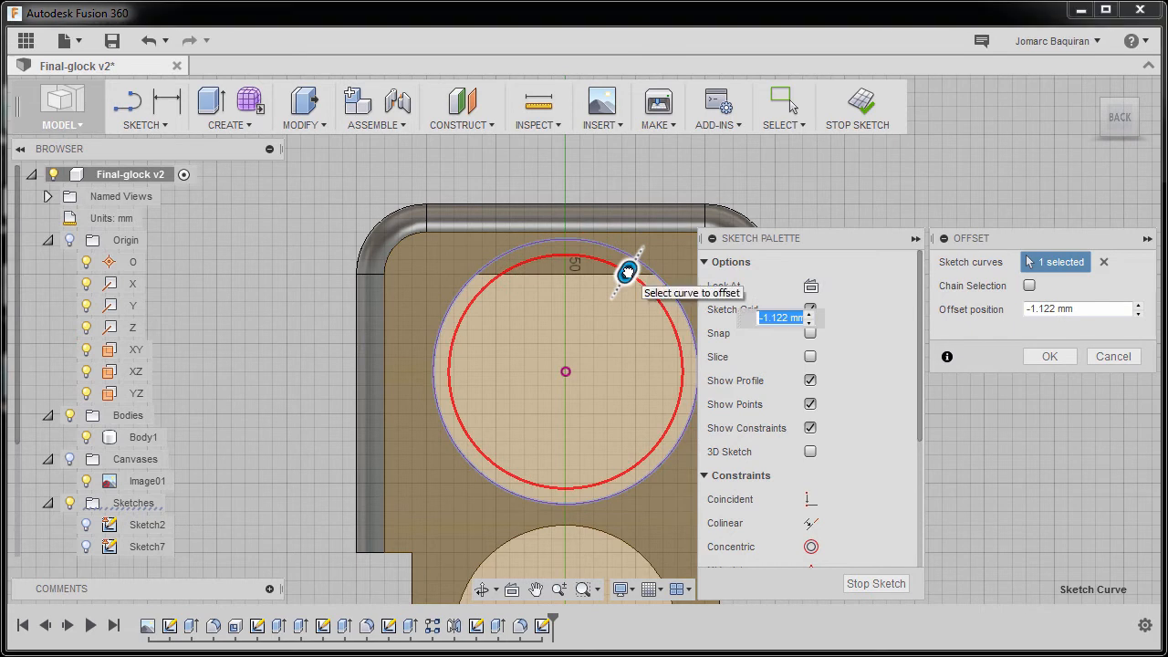
key(Return)
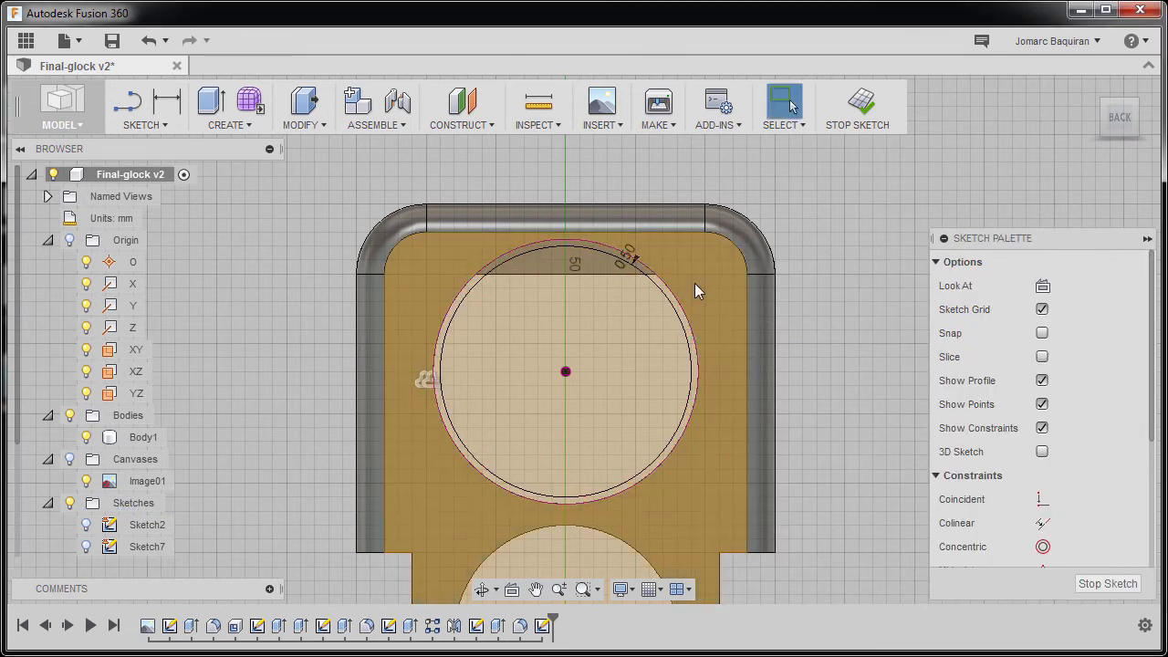
Extrude the inner circle 2 mm out of the front face as a new body, with the direction set to Two Side.
key(e)
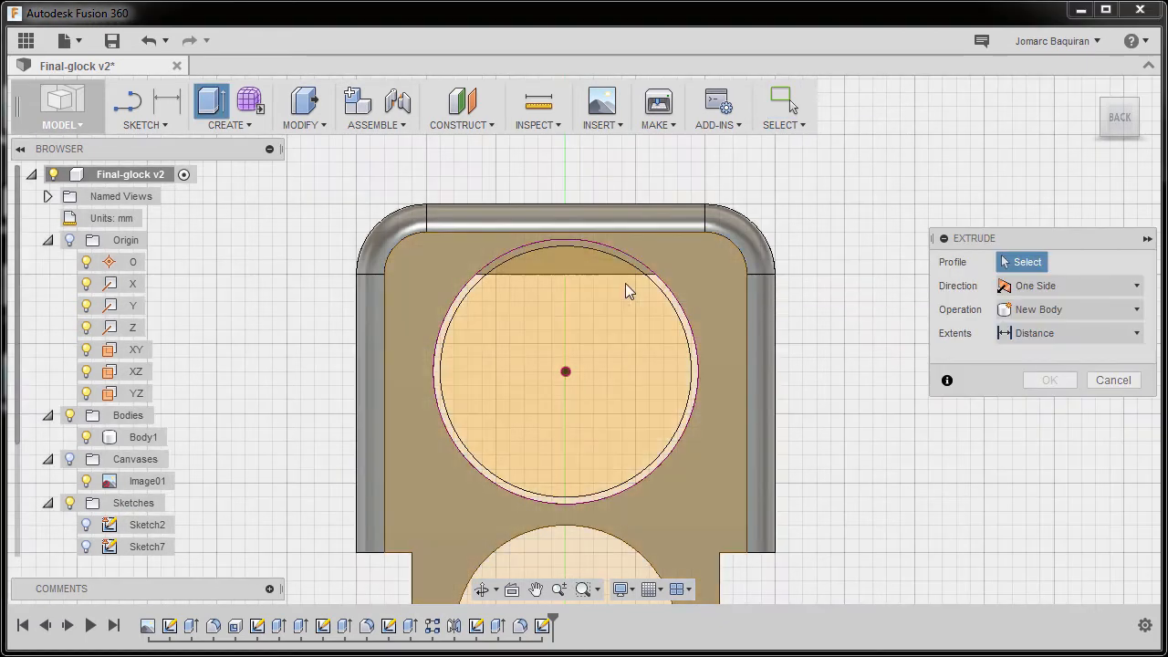
click(612, 303)
scroll(559, 310, down, 2)
shift+middle_drag(560, 312, 707, 417)
drag(645, 344, 673, 349)
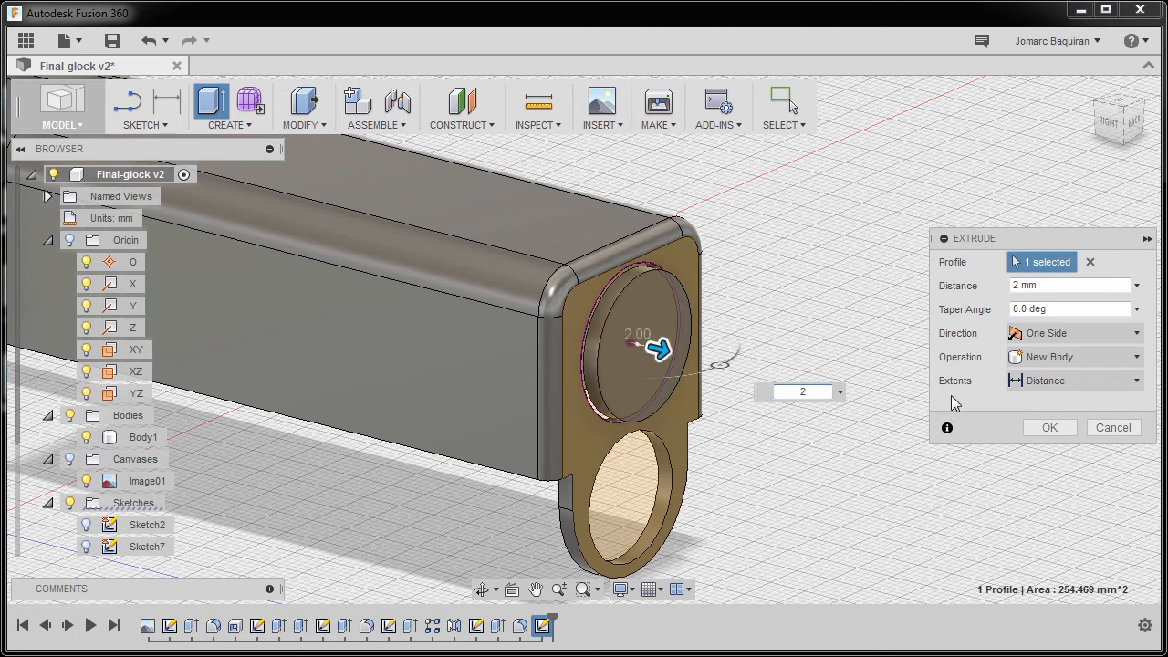
click(1075, 334)
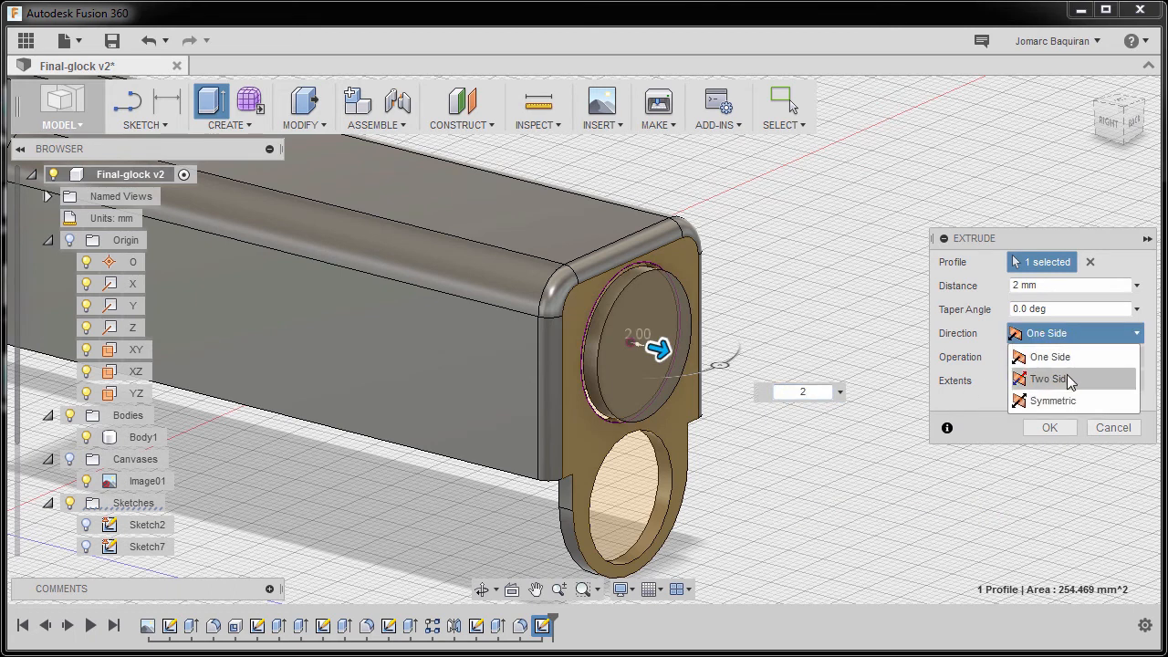
click(1066, 379)
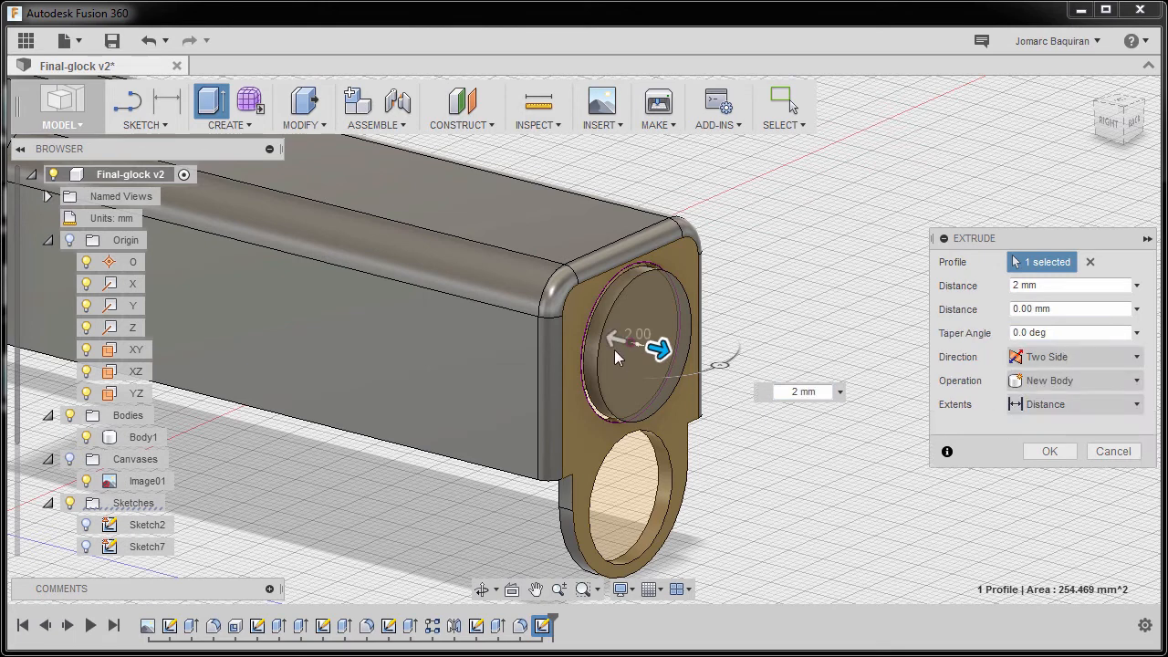
Extend the extrusion's second side about 106.2 mm back into the ejection port and set the first side to 0 mm.
drag(612, 340, 241, 249)
scroll(371, 313, down, 3)
middle_drag(406, 335, 730, 509)
shift+middle_drag(521, 397, 573, 434)
drag(590, 448, 337, 330)
shift+middle_drag(360, 387, 389, 402)
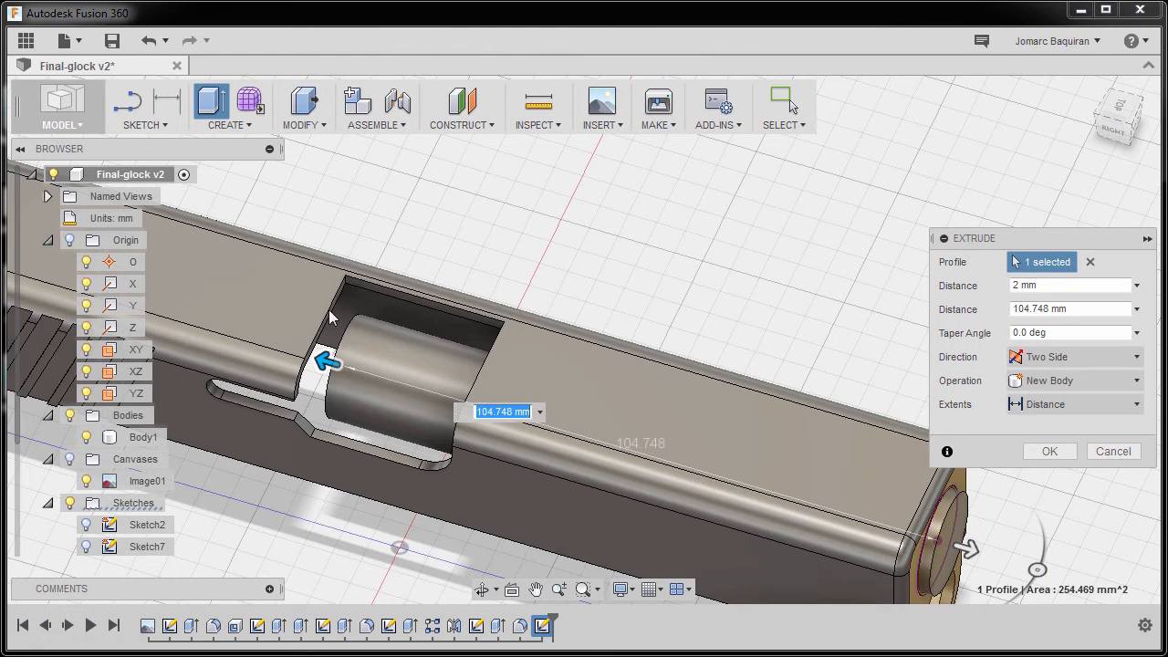
scroll(328, 314, up, 4)
scroll(322, 330, down, 5)
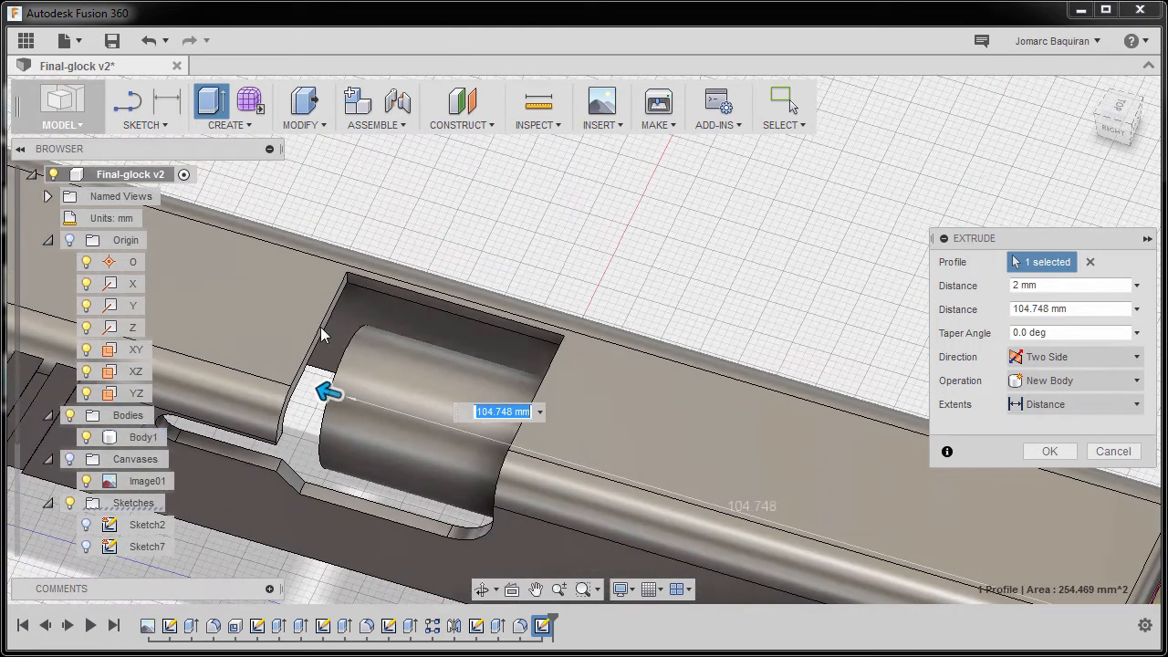
middle_drag(321, 327, 350, 274)
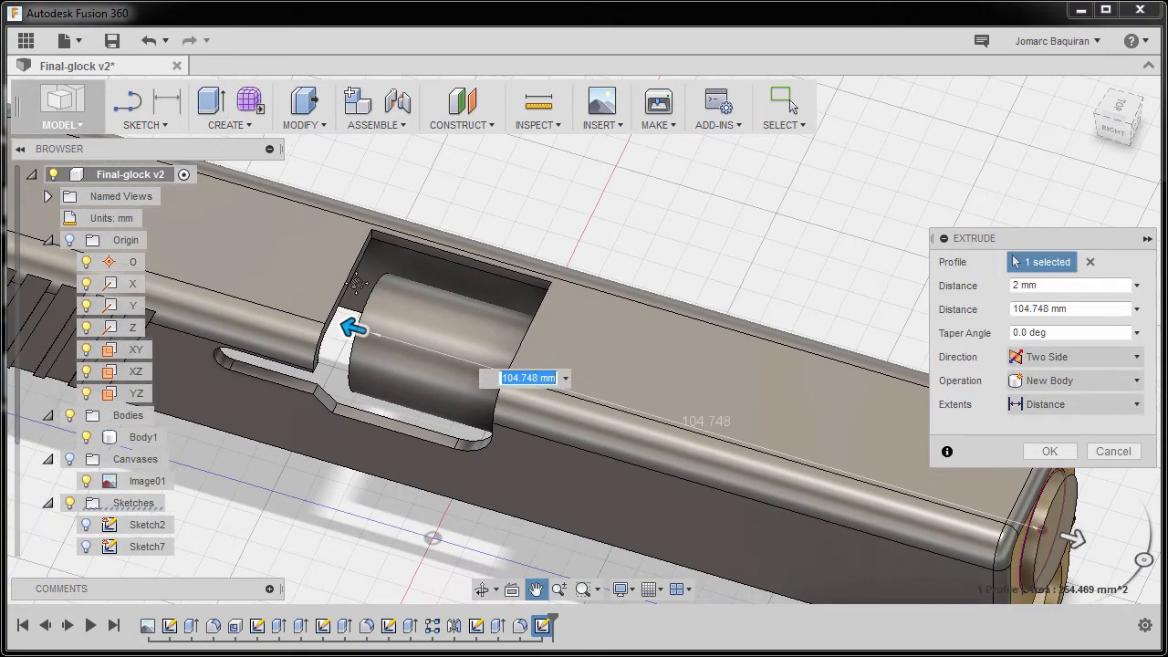
click(511, 171)
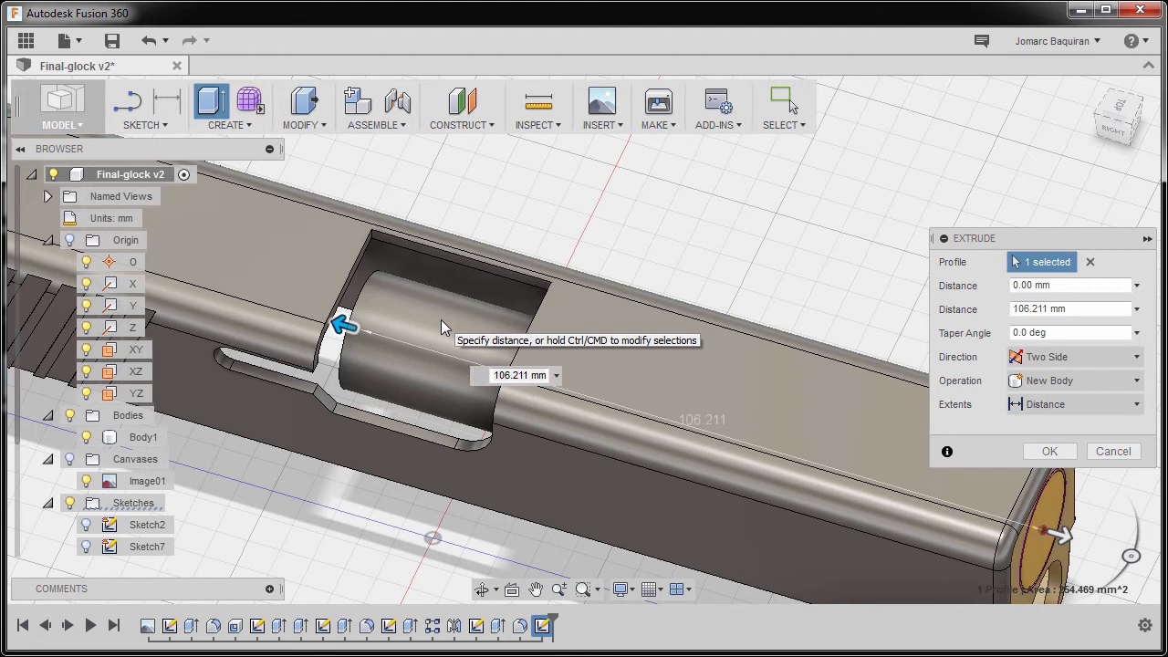
Measure the distance from the slide's front face to the rear face of the ejection port opening.
click(538, 108)
scroll(1047, 481, up, 3)
middle_drag(1042, 477, 721, 290)
shift+middle_drag(785, 360, 752, 315)
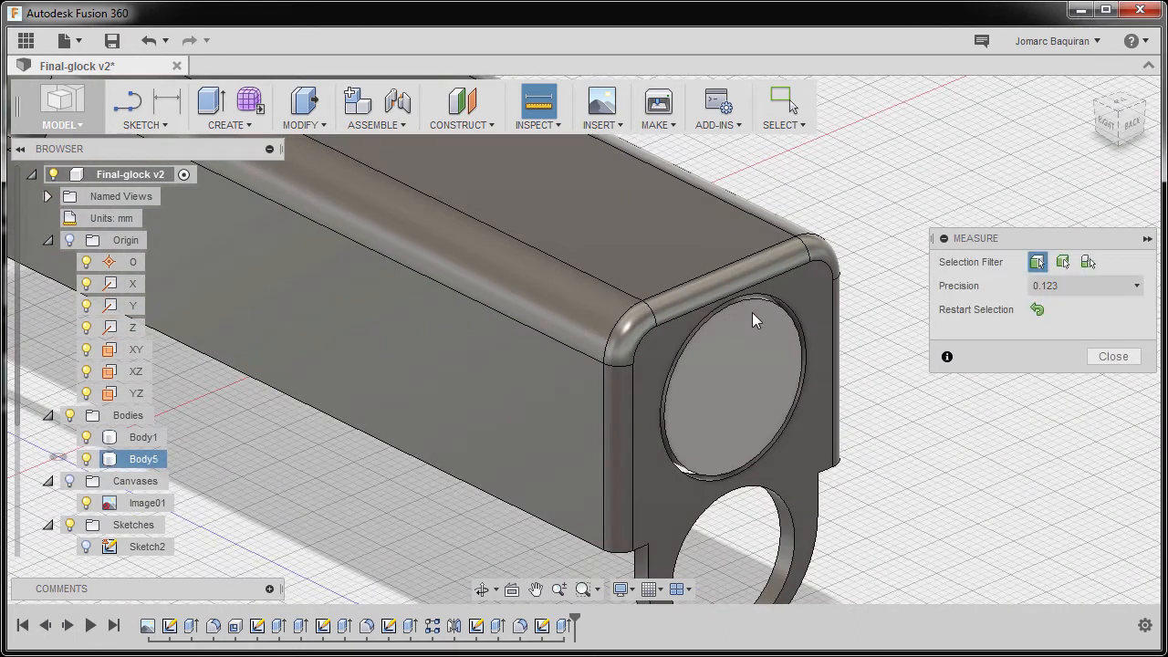
click(818, 338)
scroll(427, 300, down, 3)
scroll(364, 327, up, 5)
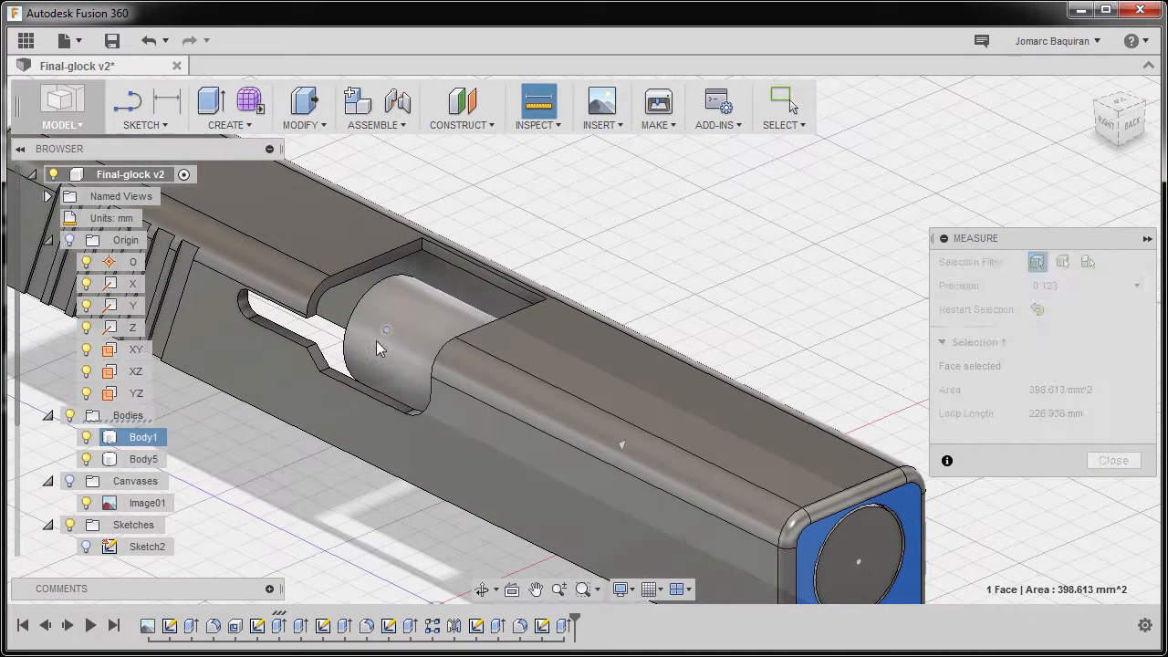
scroll(475, 379, up, 3)
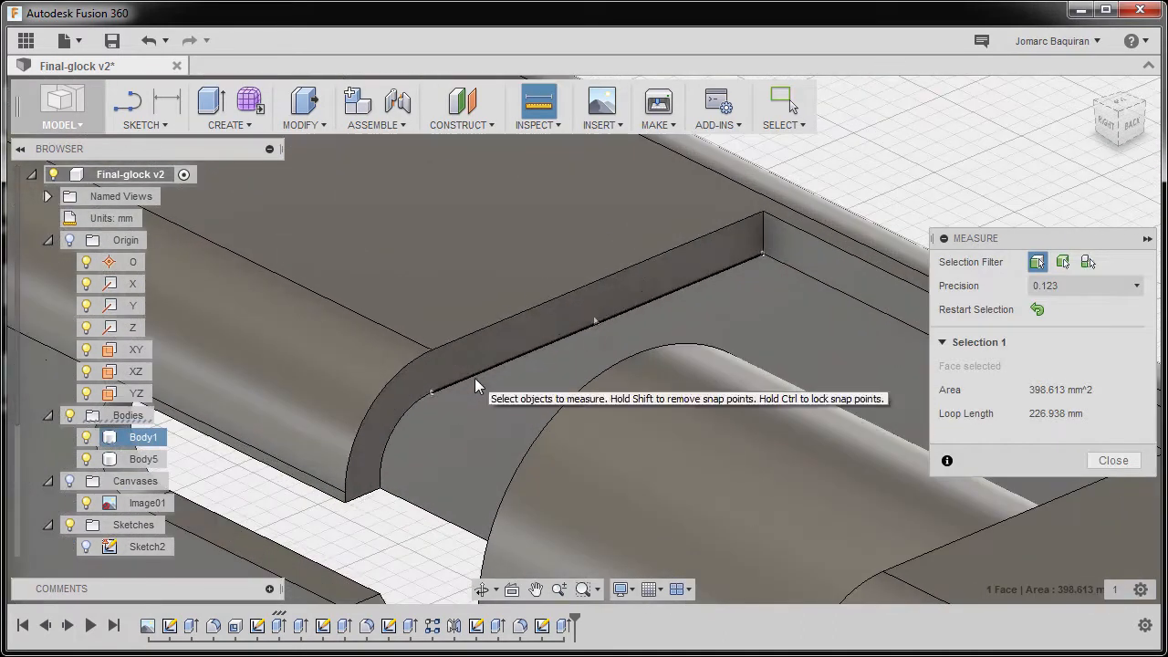
click(509, 335)
scroll(463, 328, down, 4)
shift+middle_drag(463, 331, 519, 323)
scroll(586, 335, down, 2)
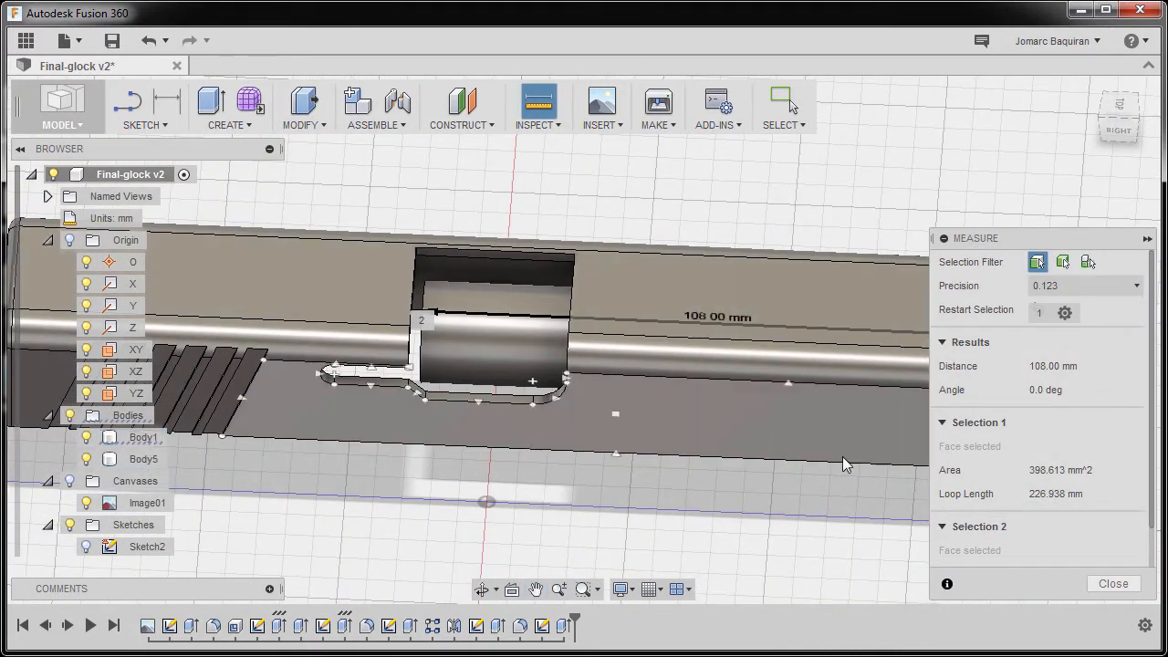
click(1113, 584)
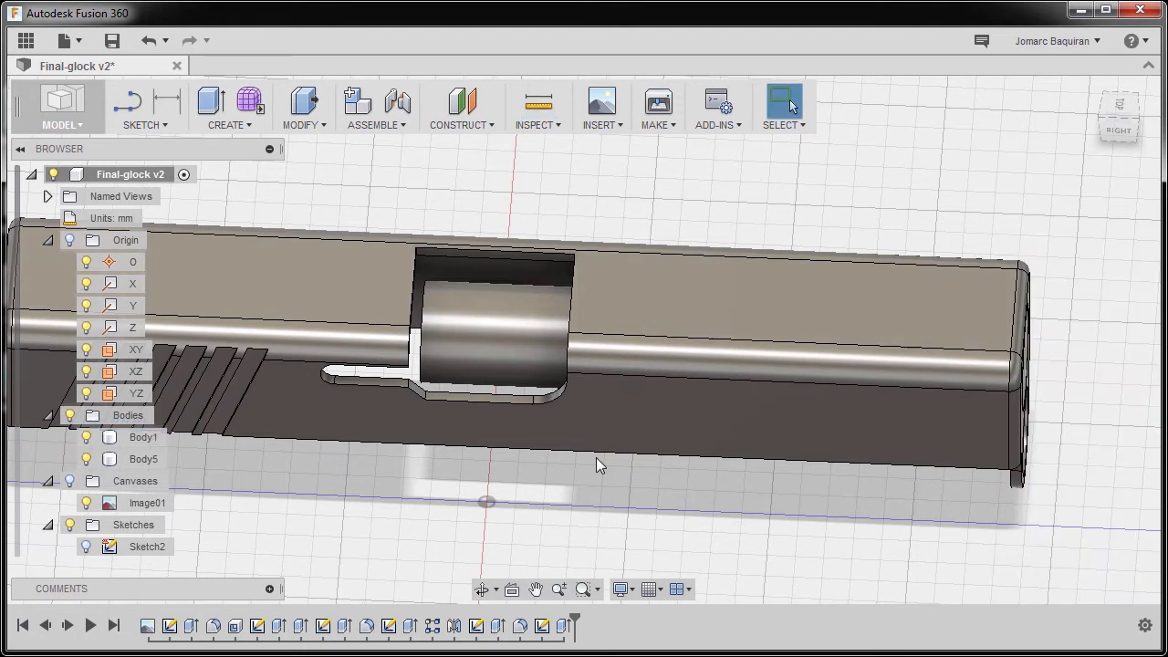
Edit the barrel extrusion and set its second-side distance, running back into the slide, to 108 mm.
shift+middle_drag(622, 431, 584, 382)
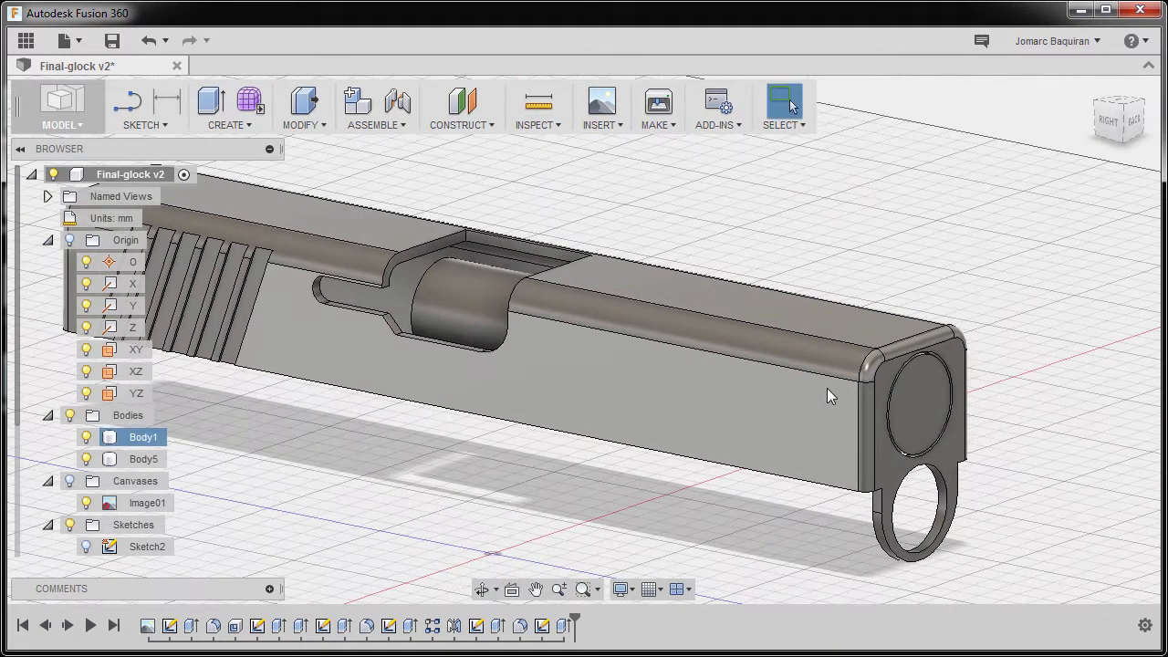
right_click(920, 406)
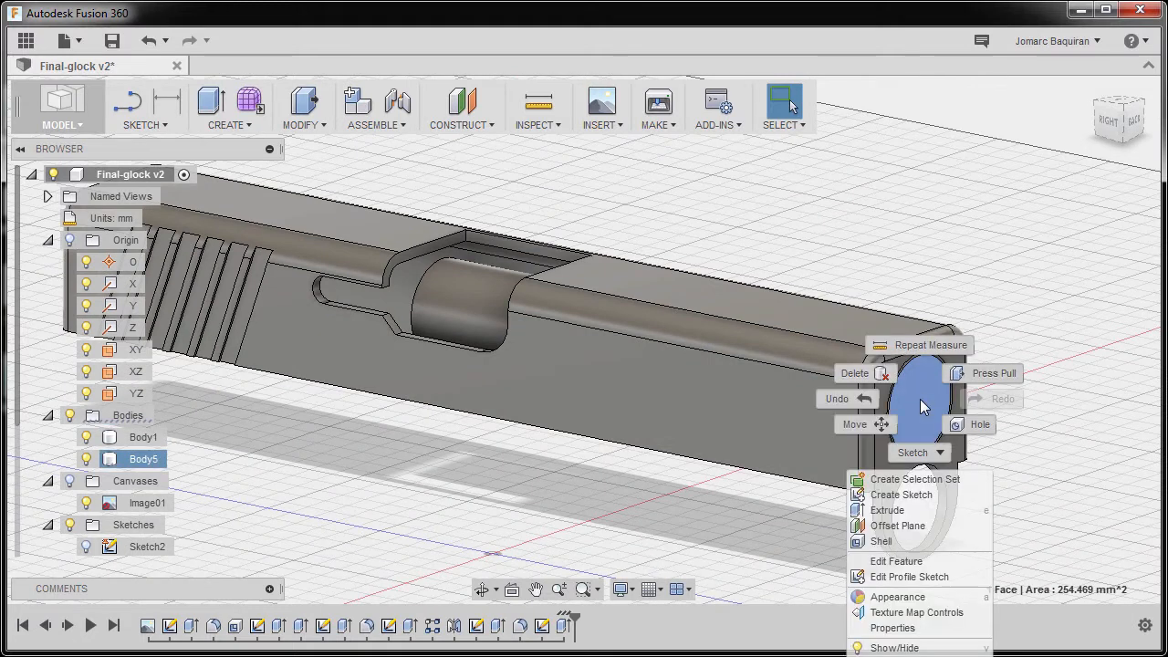
click(902, 561)
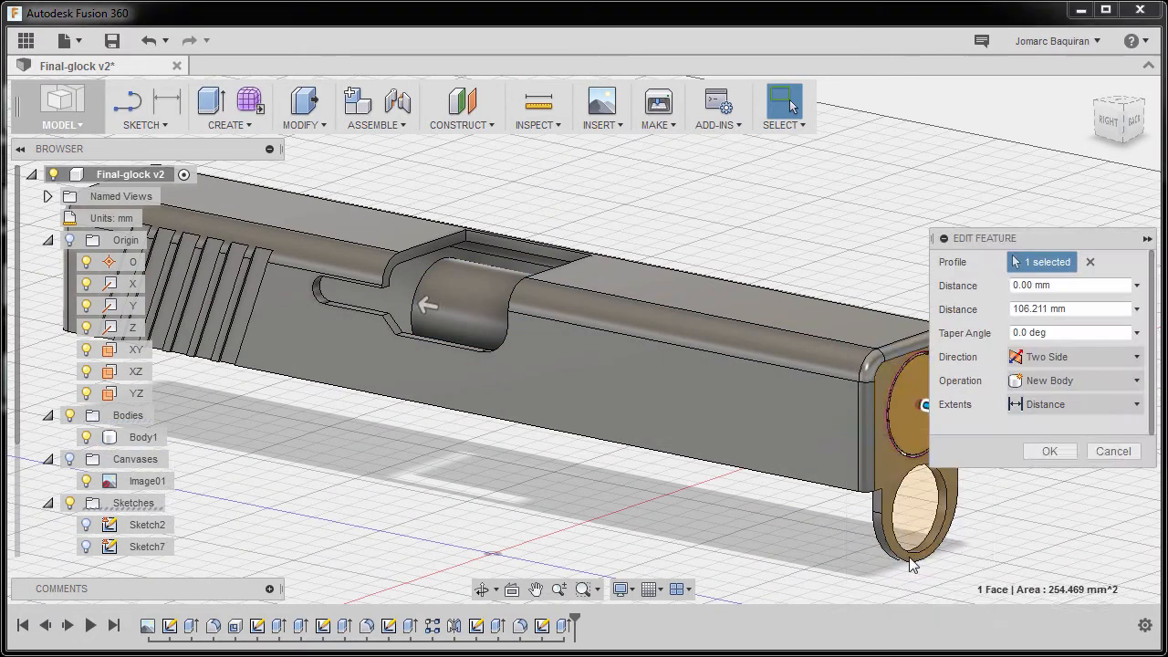
middle_drag(570, 369, 512, 347)
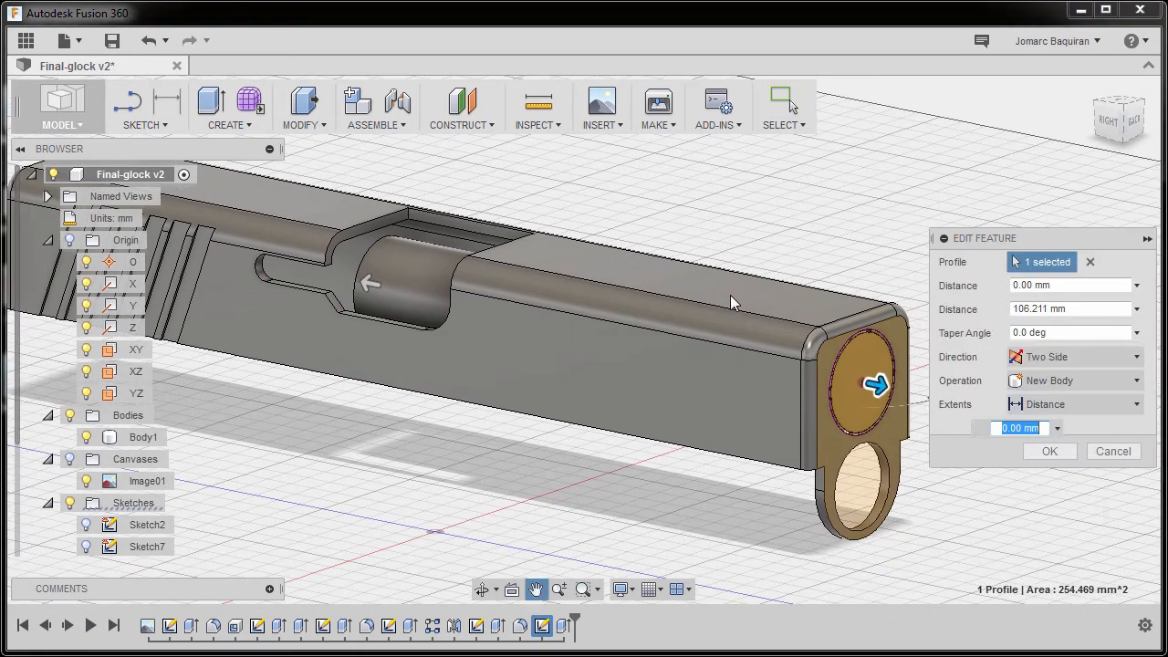
drag(368, 283, 394, 288)
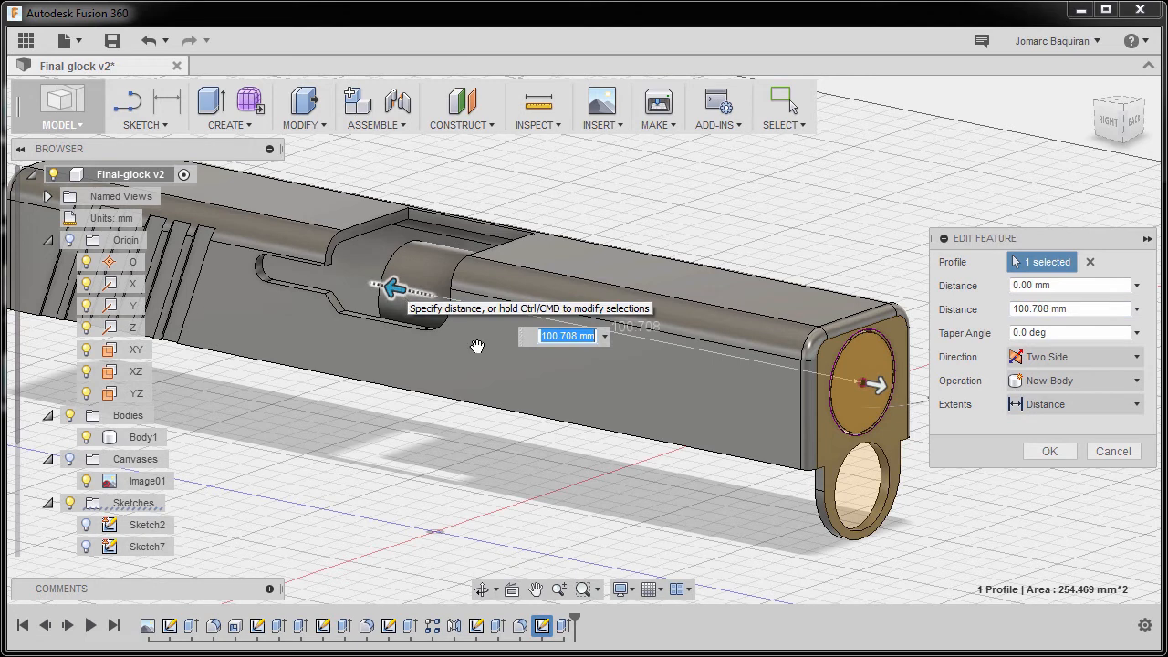
text(108)
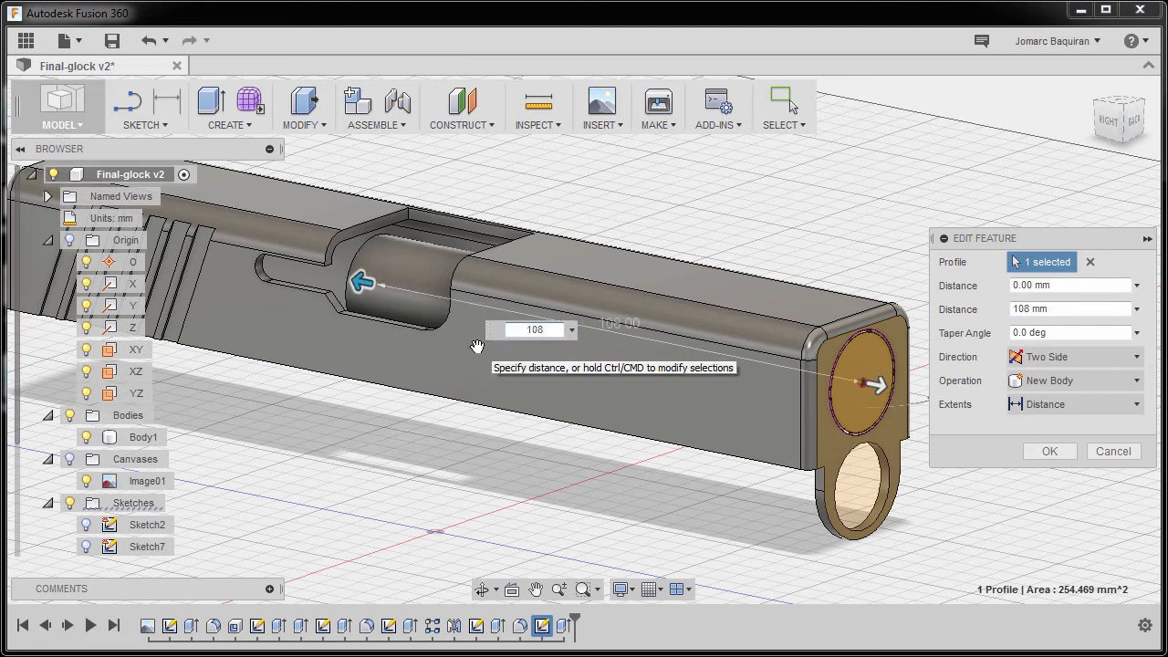
key(Return)
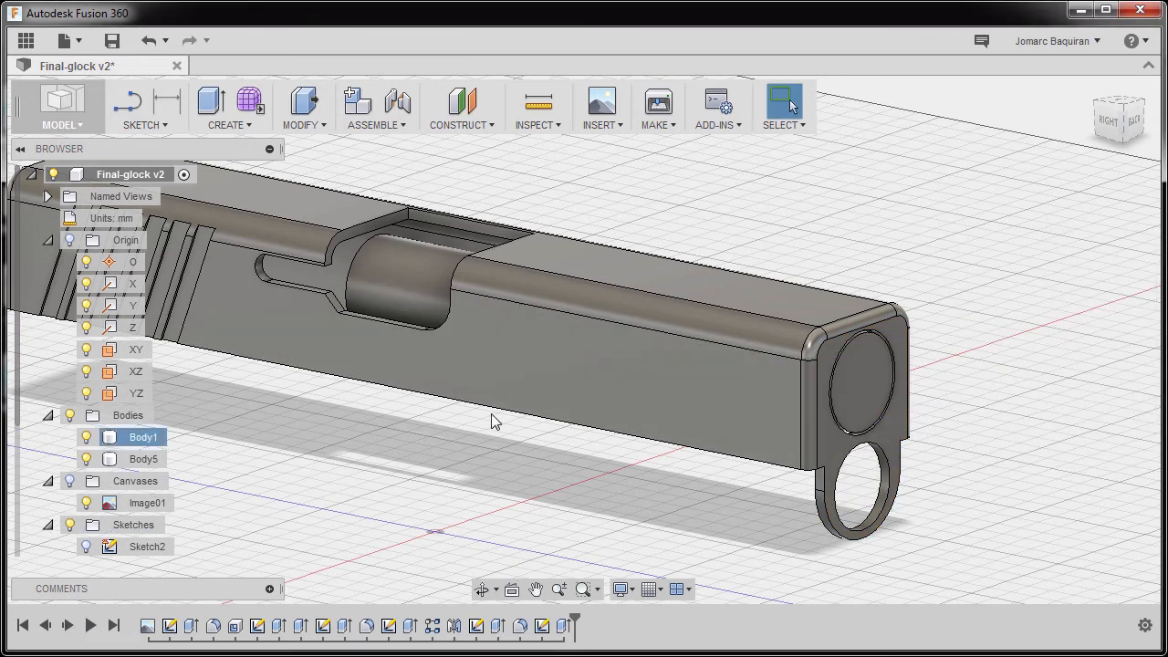
Edit the barrel extrusion again and set its first-side distance, protruding from the front face, to 2 mm.
shift+middle_drag(860, 388, 910, 383)
scroll(956, 308, up, 5)
shift+middle_drag(954, 311, 888, 334)
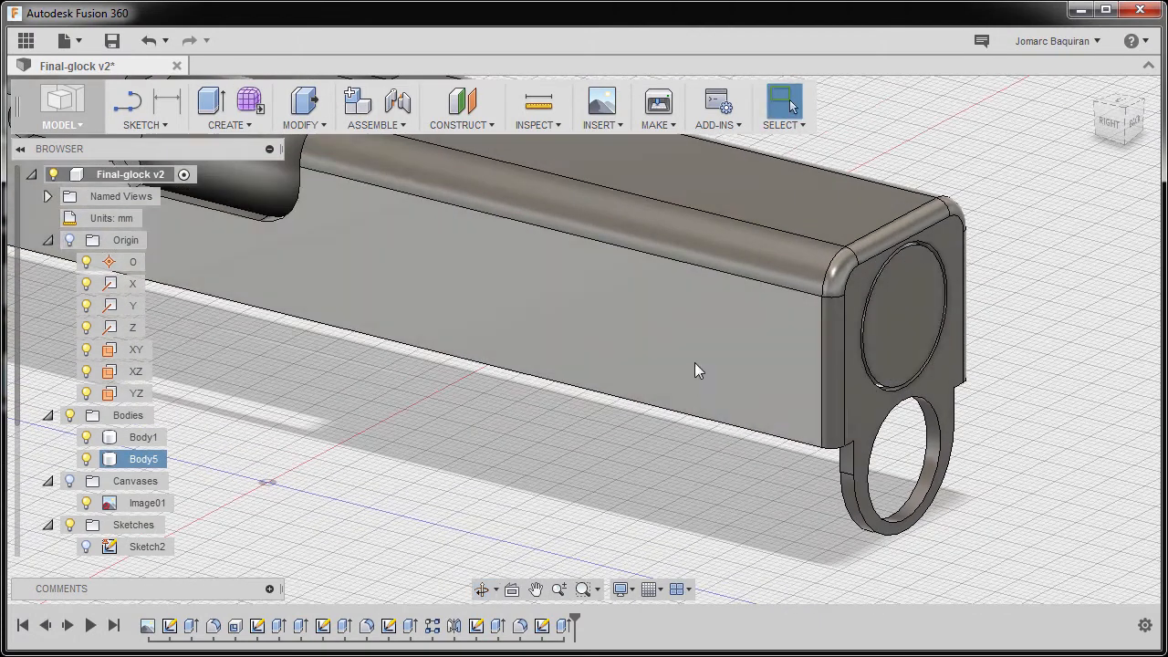
click(695, 362)
click(900, 330)
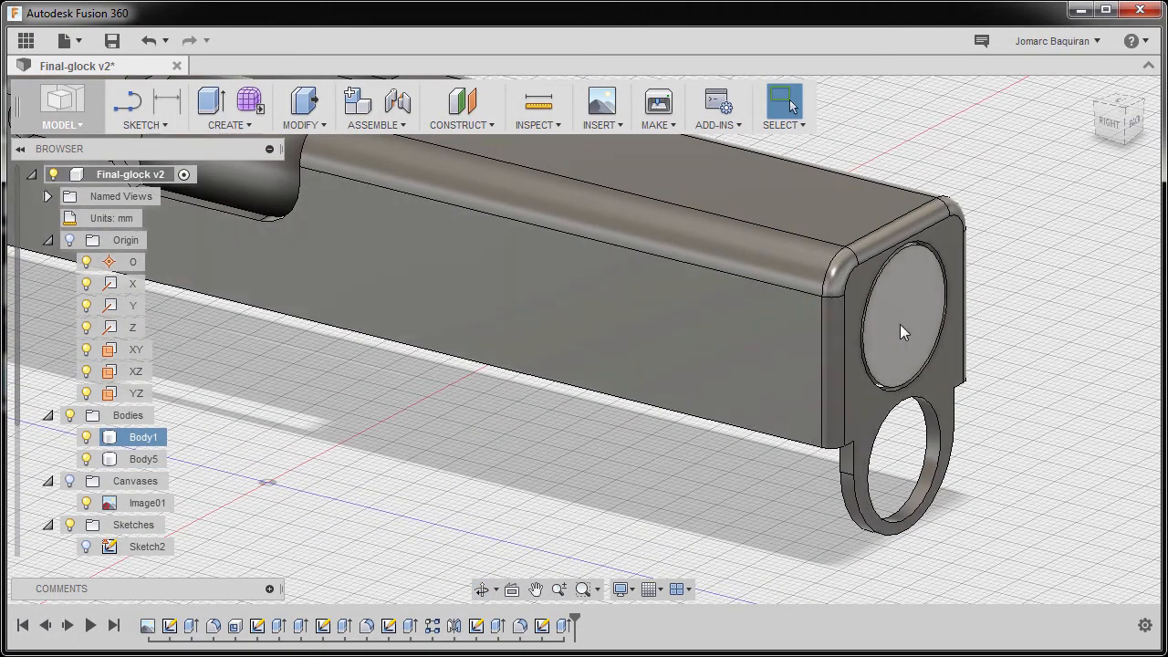
right_click(900, 324)
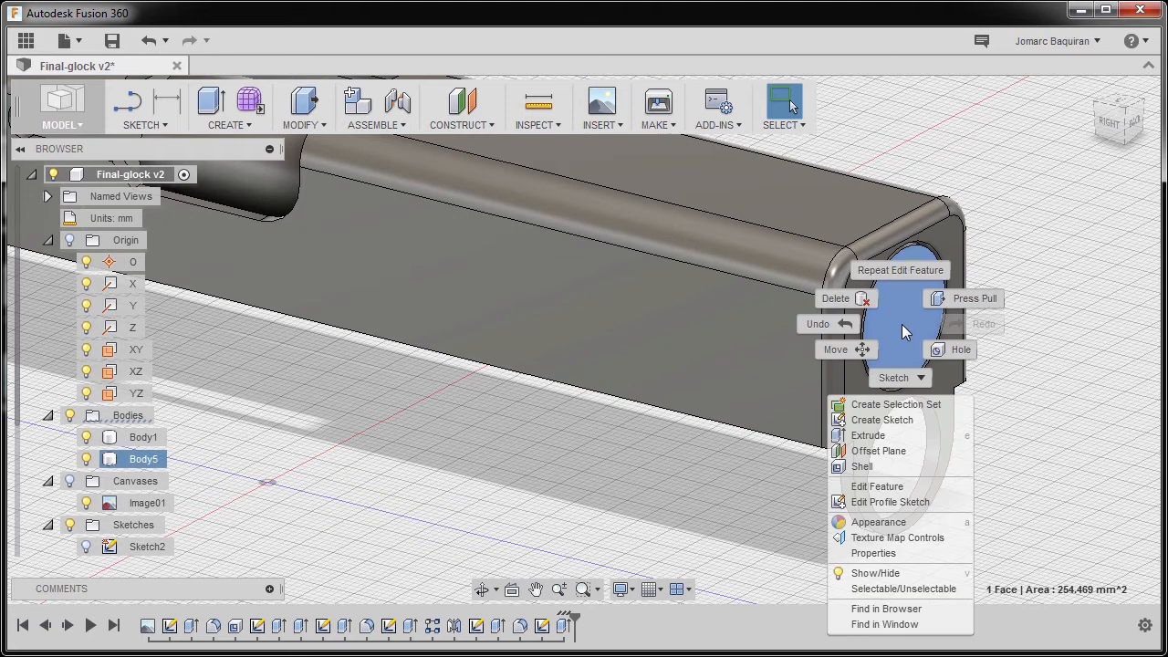
click(884, 488)
click(1072, 284)
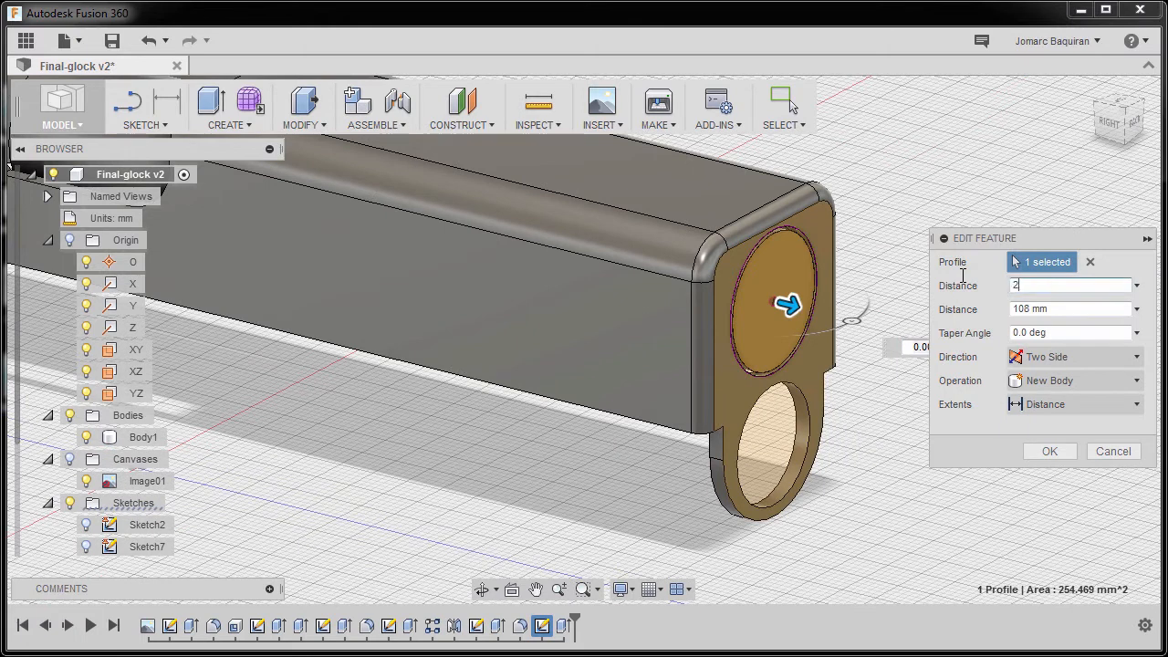
click(1049, 452)
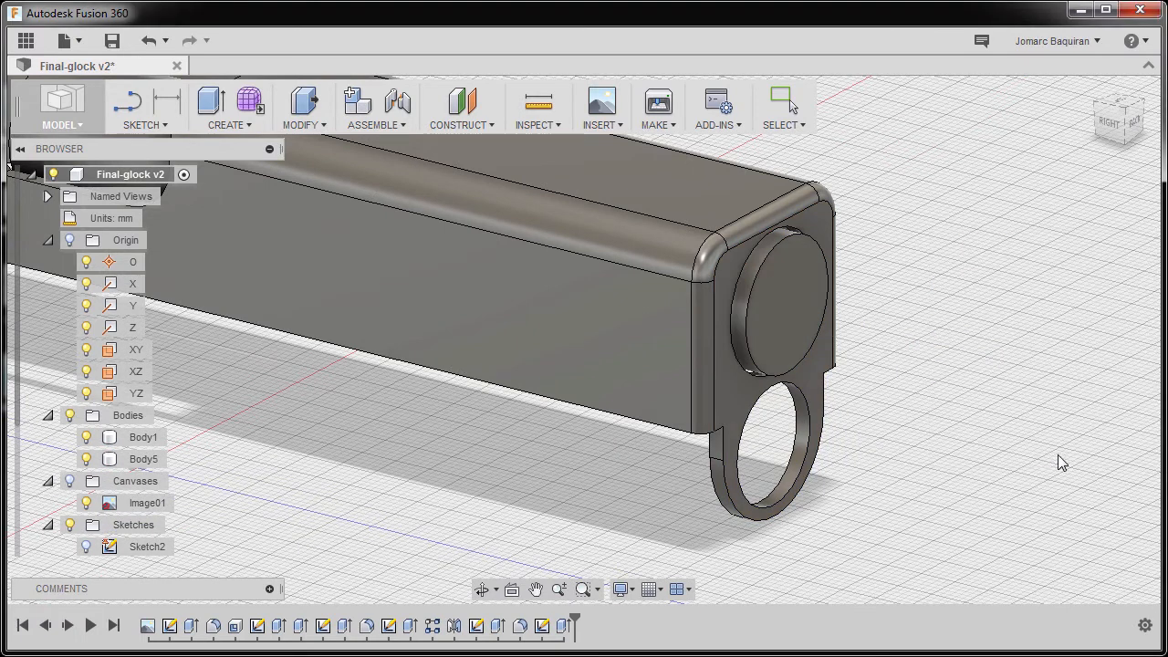
Start a rectangle sketch on the barrel's rear face and turn on Slice to expose the slide's cross-section.
scroll(879, 300, down, 3)
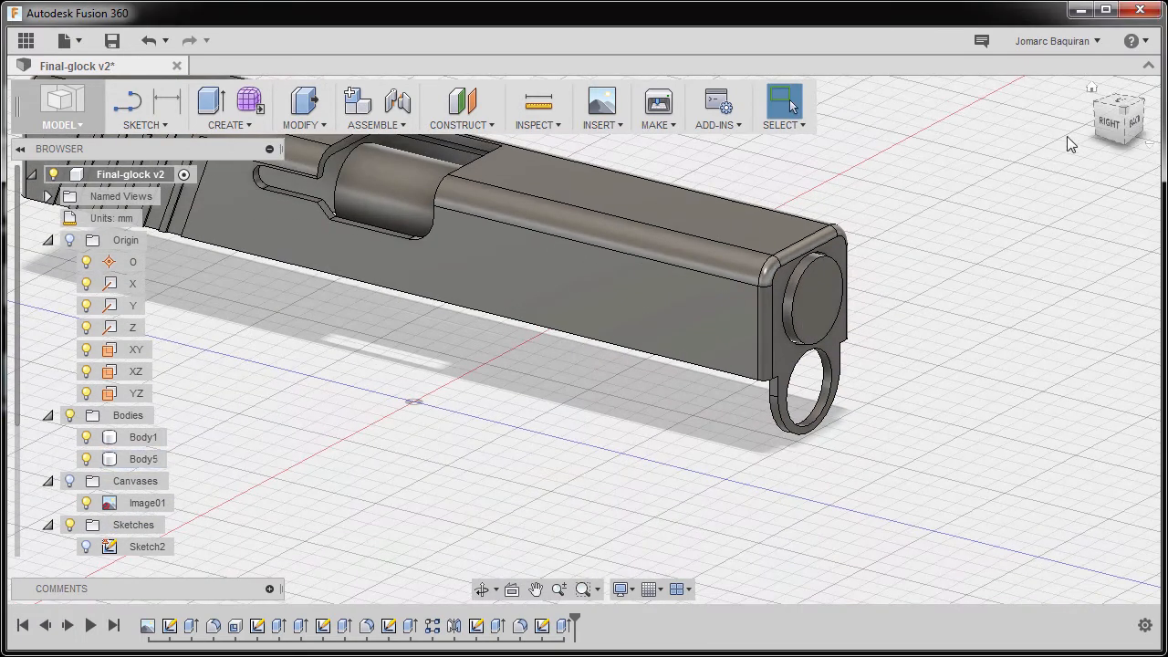
click(1092, 92)
scroll(707, 365, up, 5)
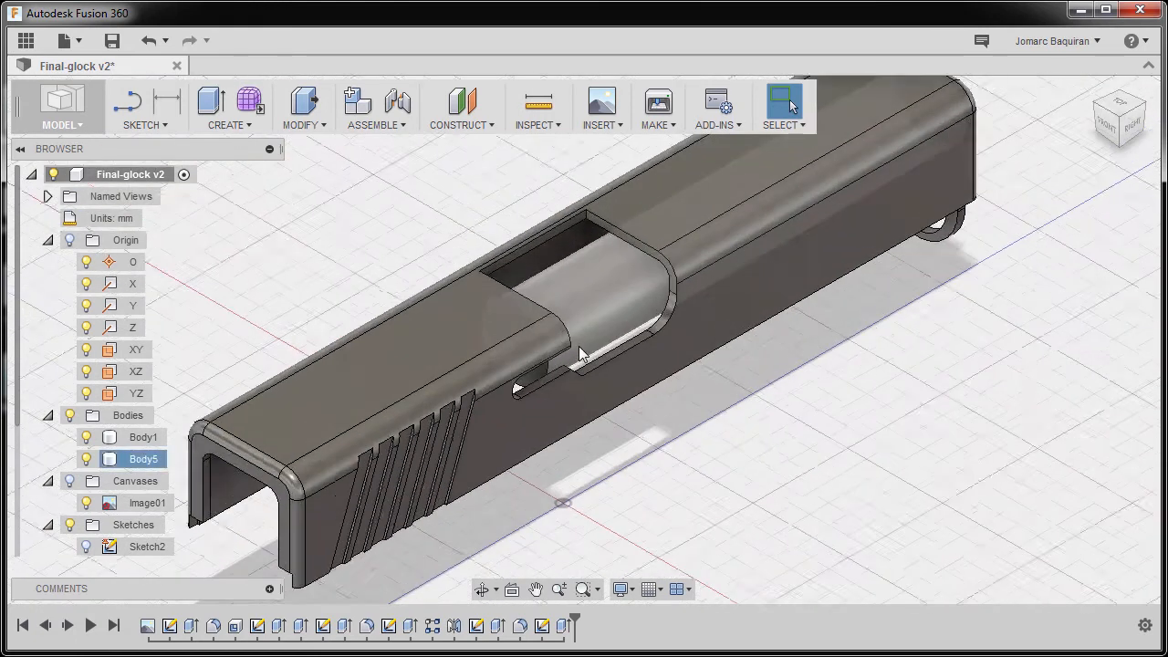
scroll(716, 402, down, 2)
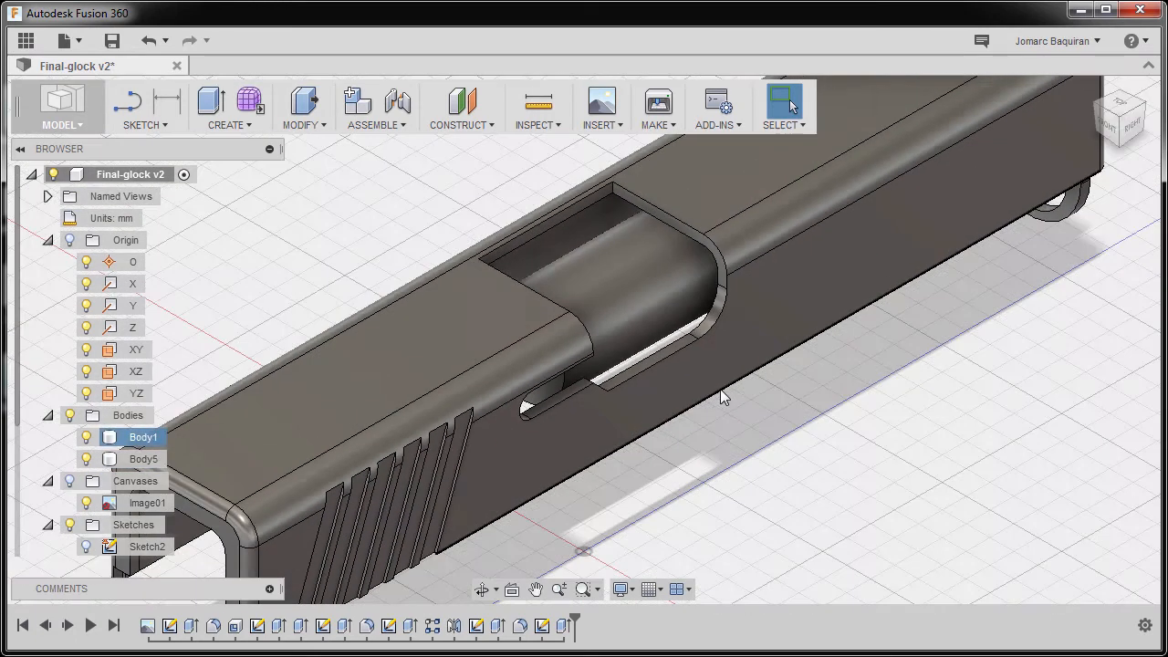
key(r)
click(721, 384)
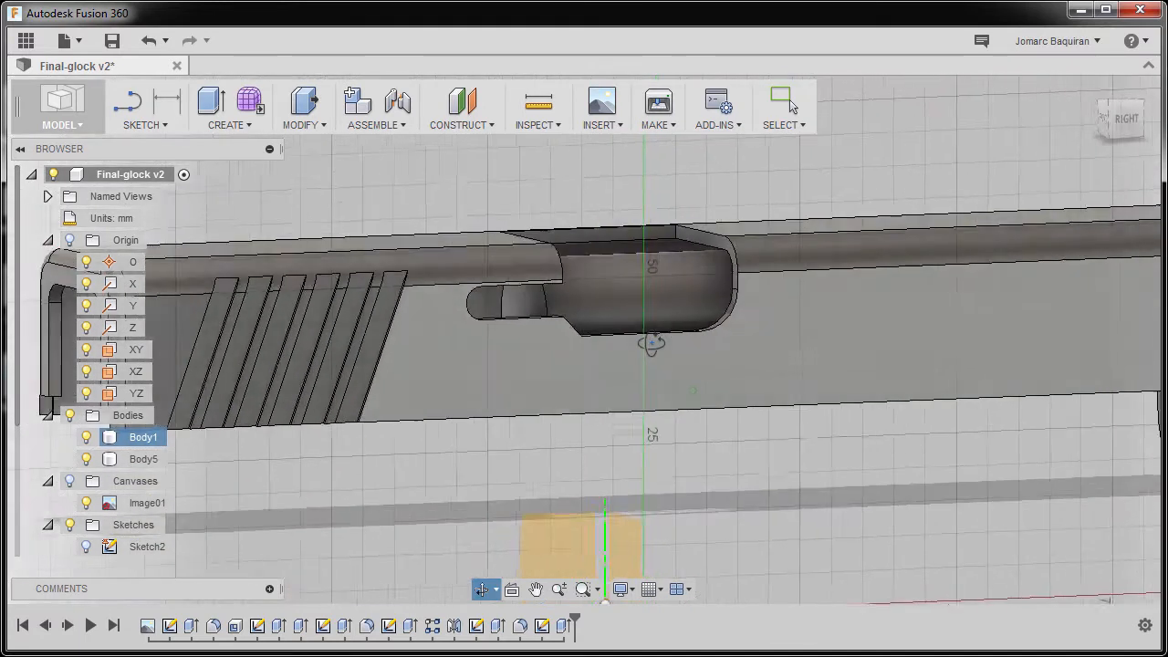
shift+middle_drag(657, 345, 661, 343)
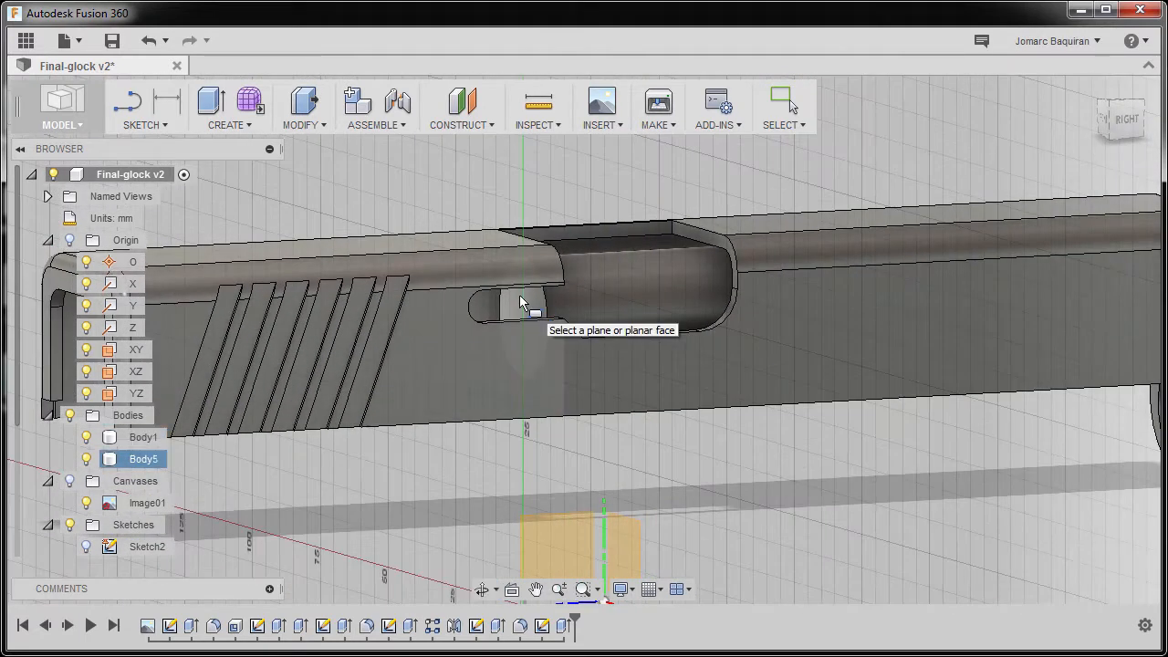
click(516, 302)
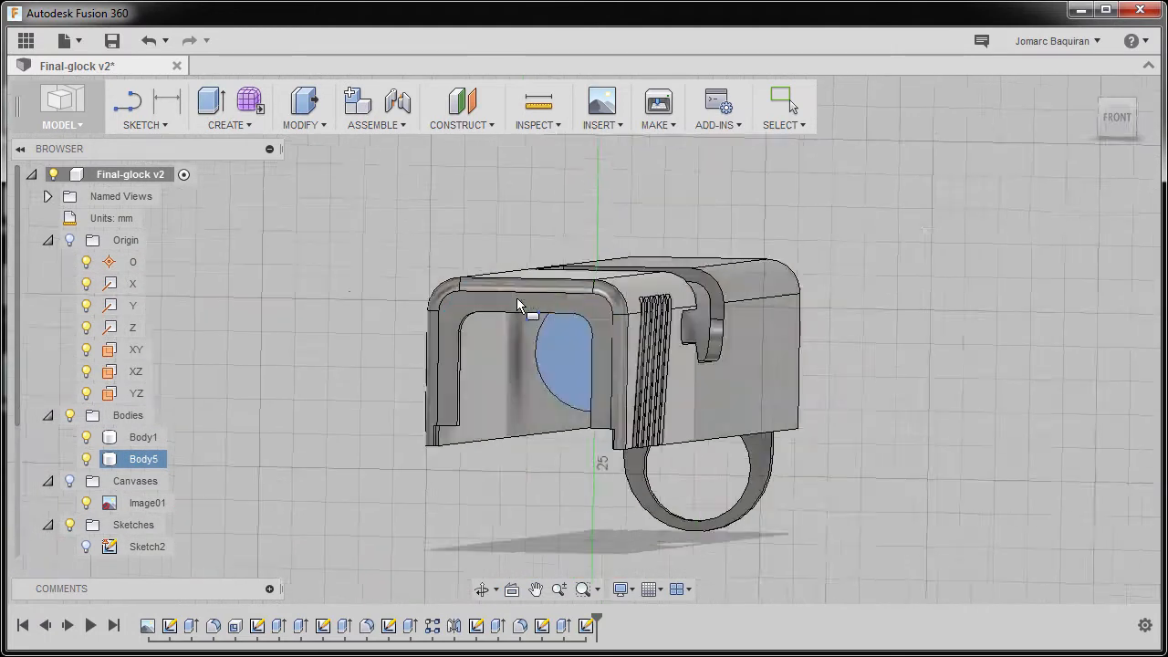
scroll(712, 399, up, 5)
mouse_move(576, 365)
middle_down()
mouse_move(666, 402)
mouse_move(699, 380)
middle_up()
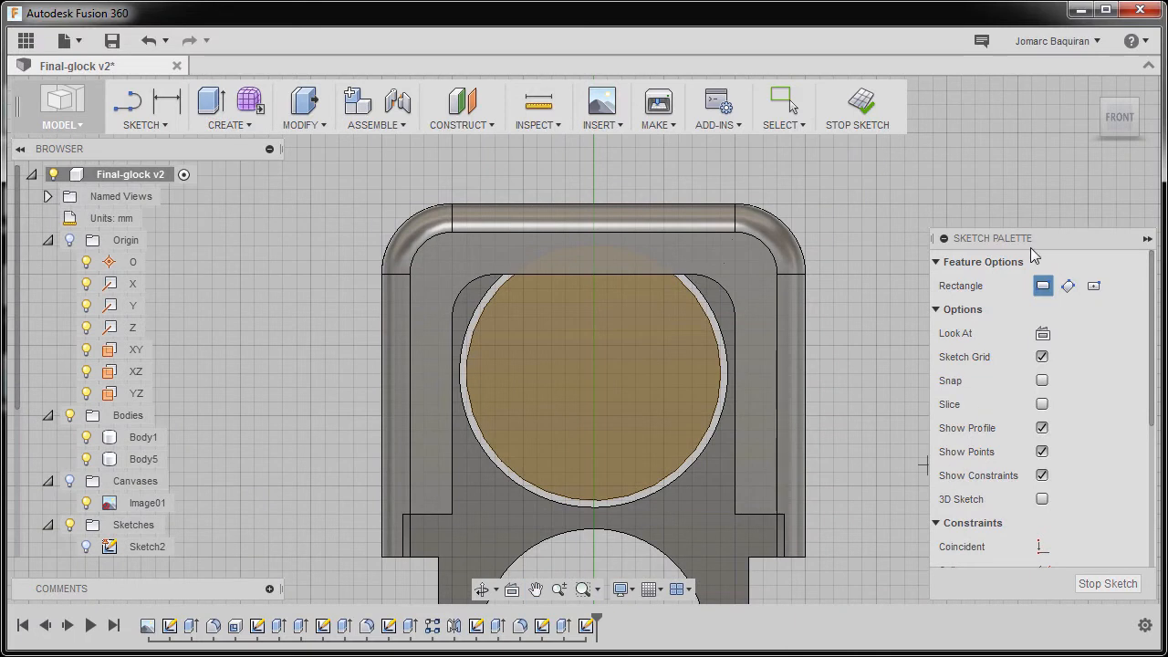
click(1042, 404)
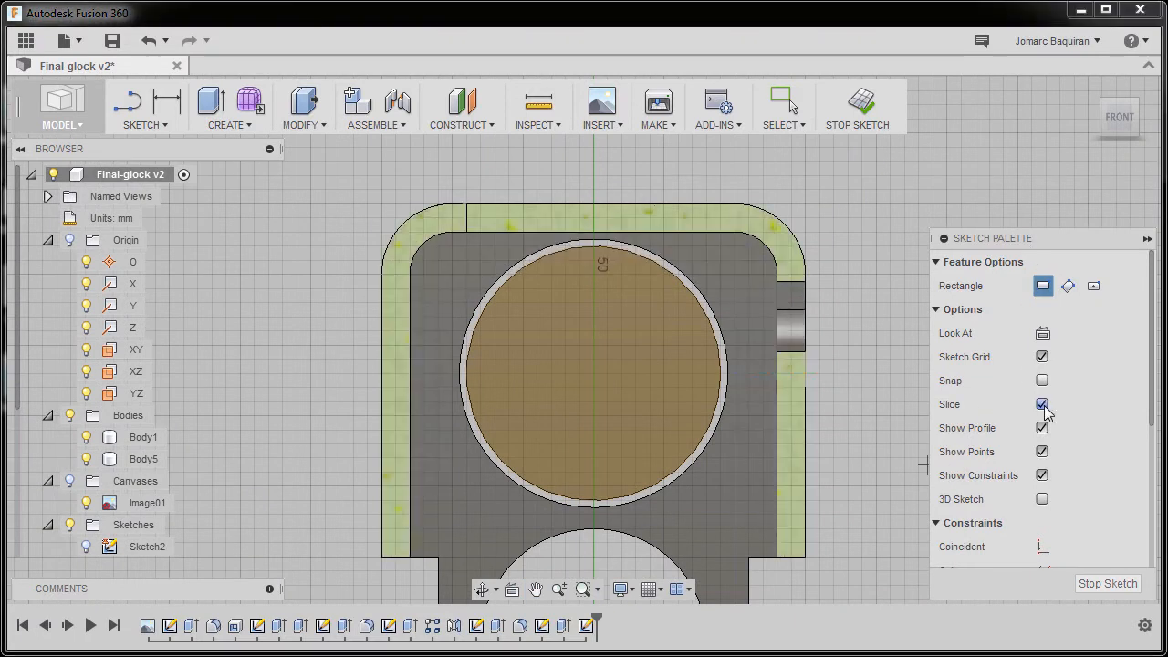
scroll(849, 342, up, 1)
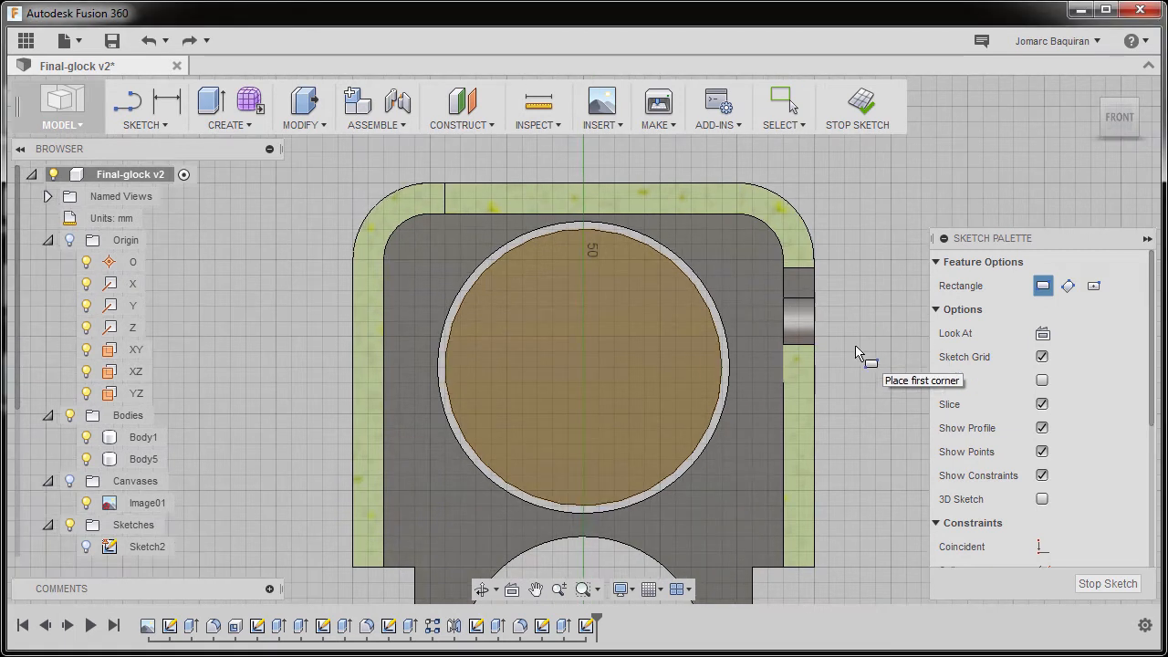
Sketch a center rectangle from the barrel's center point, large enough to enclose the barrel's circular outline.
click(1094, 288)
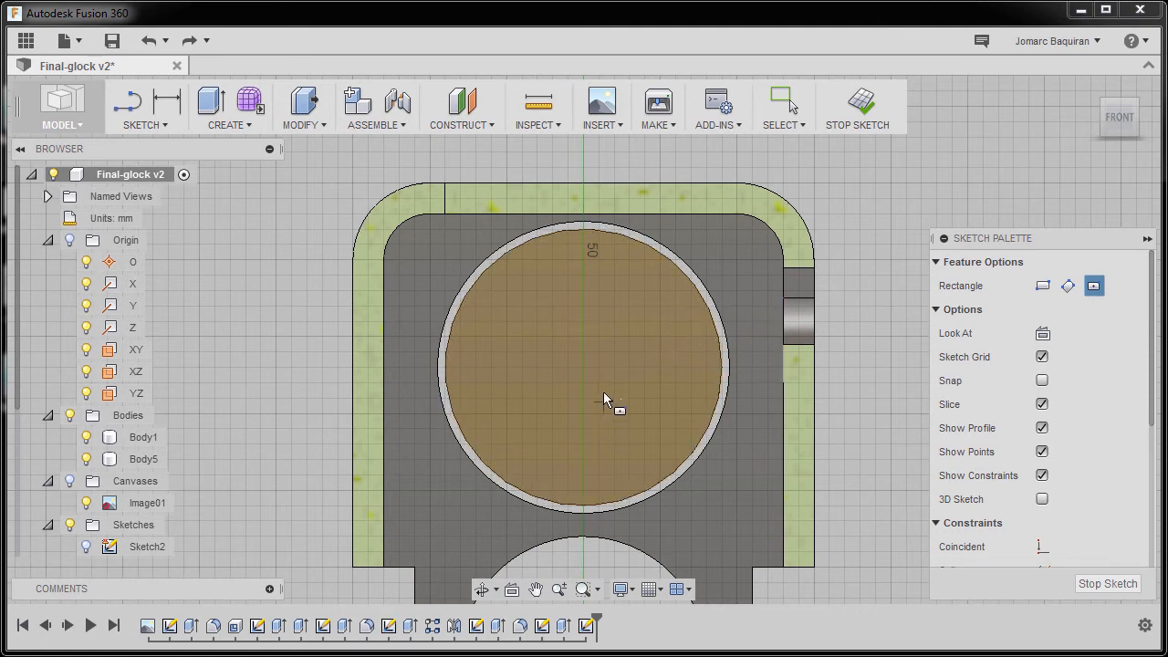
click(582, 366)
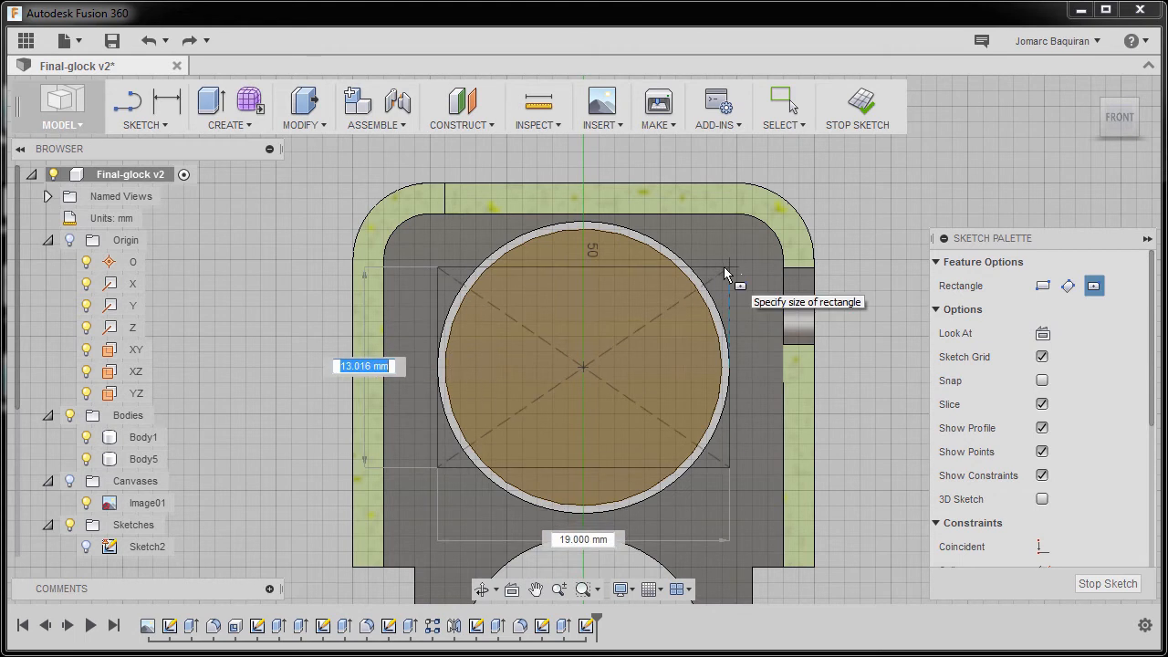
click(741, 221)
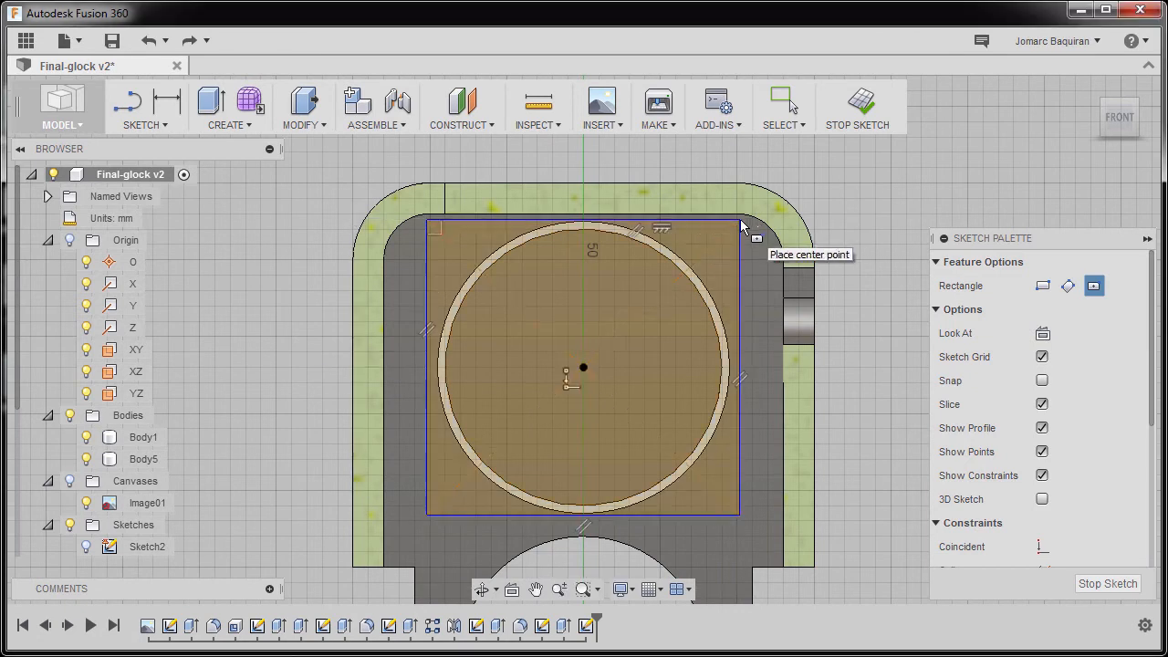
Dimension the gap between the rectangle's top edge and the slide's inner top edge as 0.2 mm.
key(d)
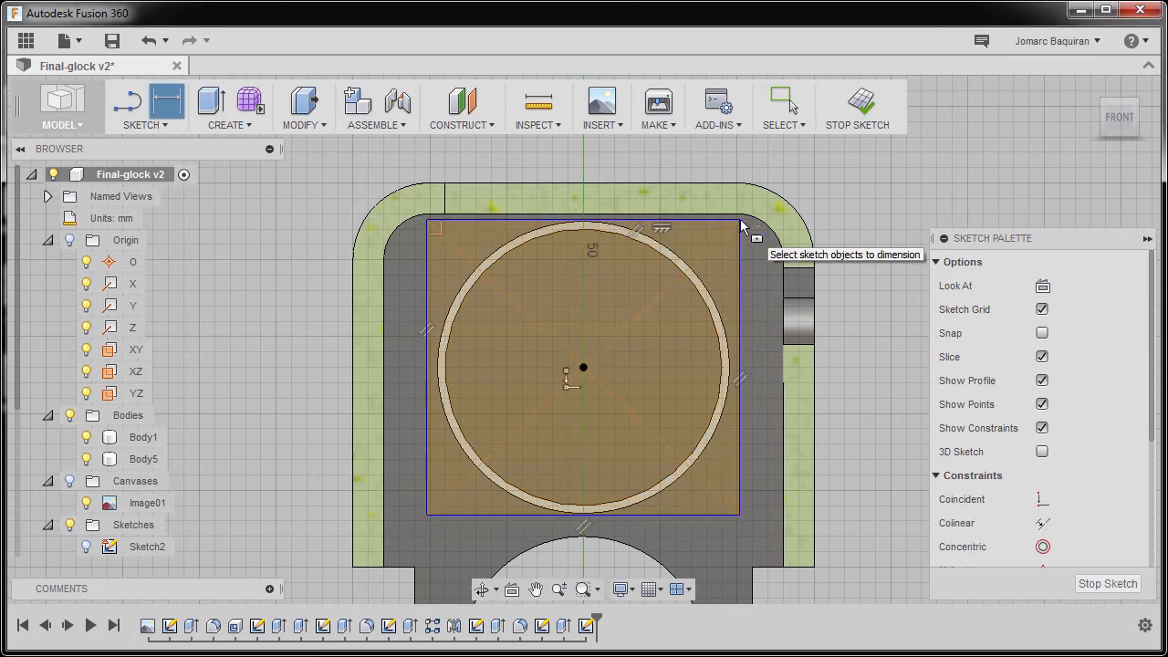
scroll(730, 223, up, 5)
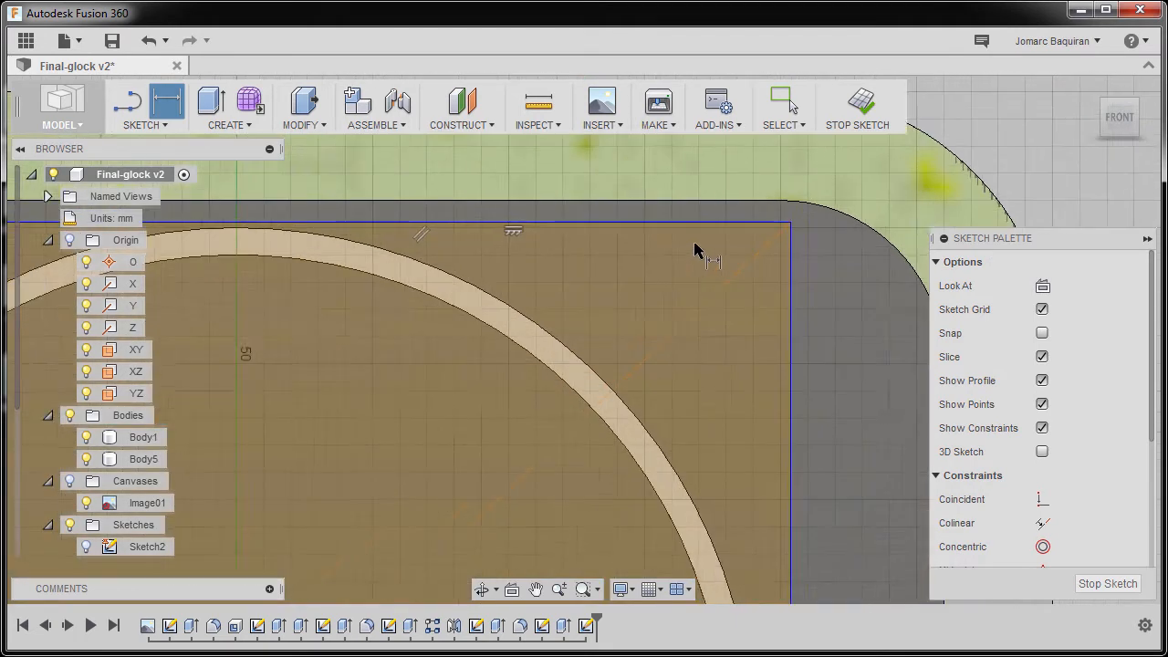
scroll(556, 278, down, 1)
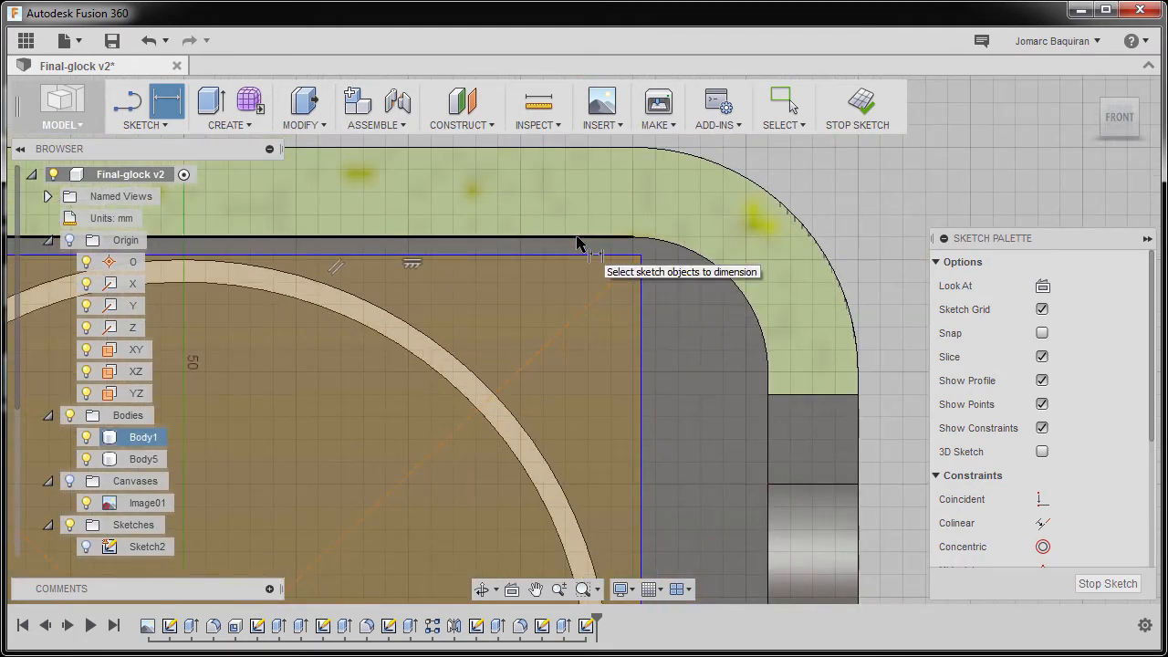
click(576, 238)
click(578, 257)
scroll(673, 253, down, 3)
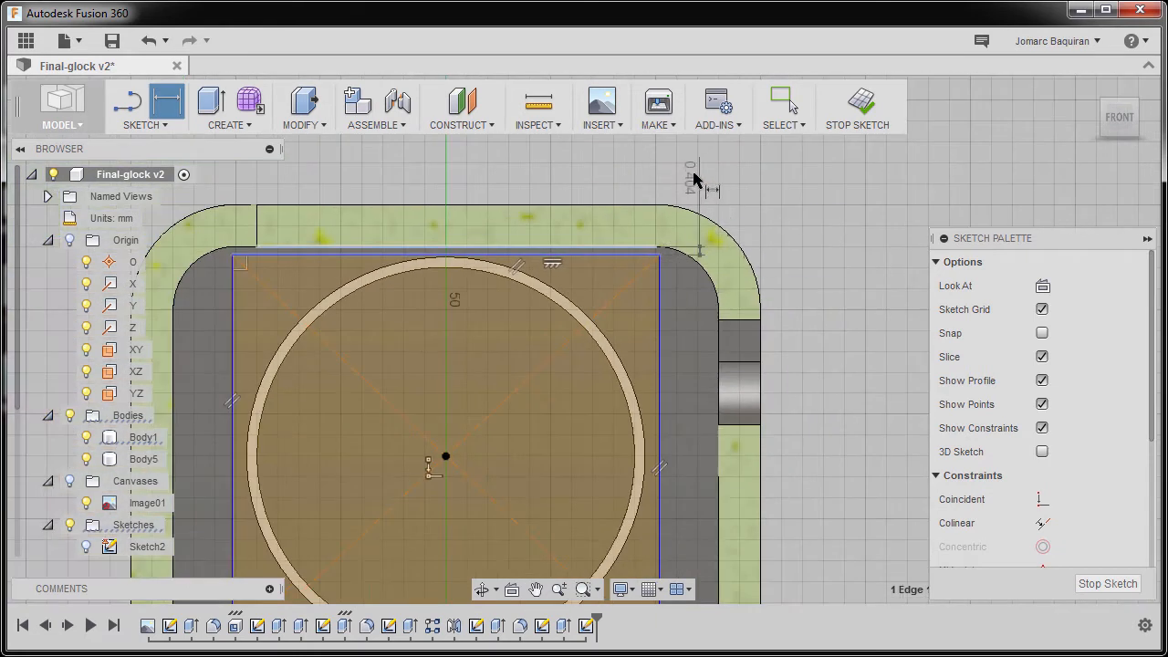
click(694, 181)
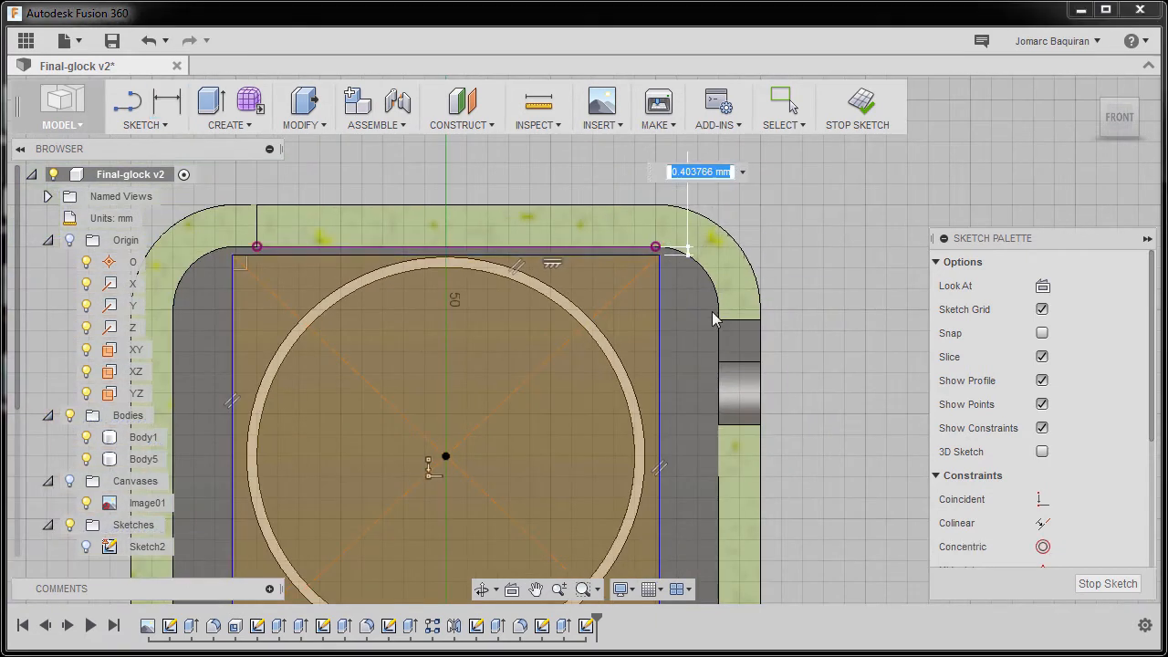
text(.2)
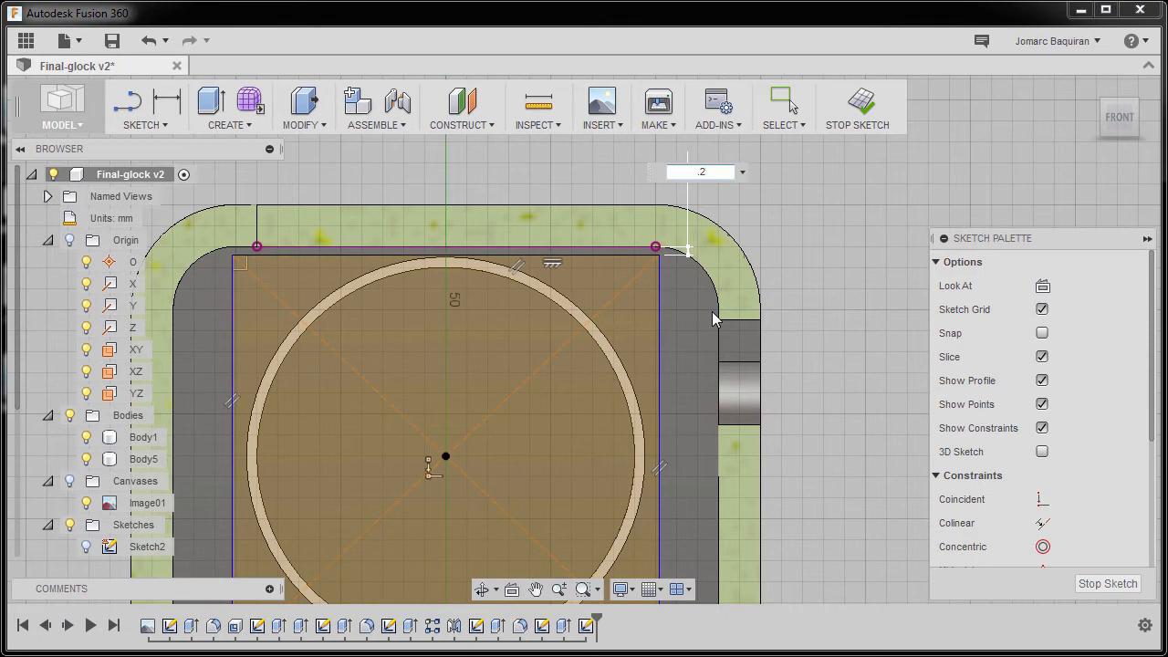
key(Return)
Dimension the gap between the rectangle's side edge and the slide's inner wall beside the ejection port as 2.5 mm.
middle_drag(675, 354, 686, 300)
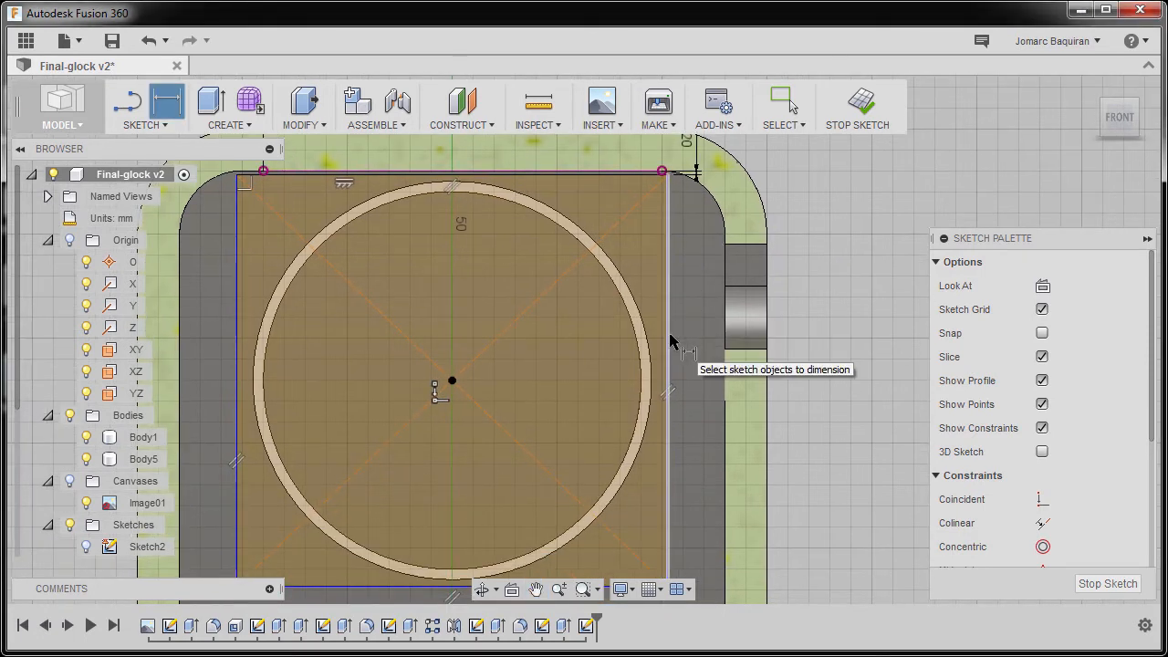
click(670, 341)
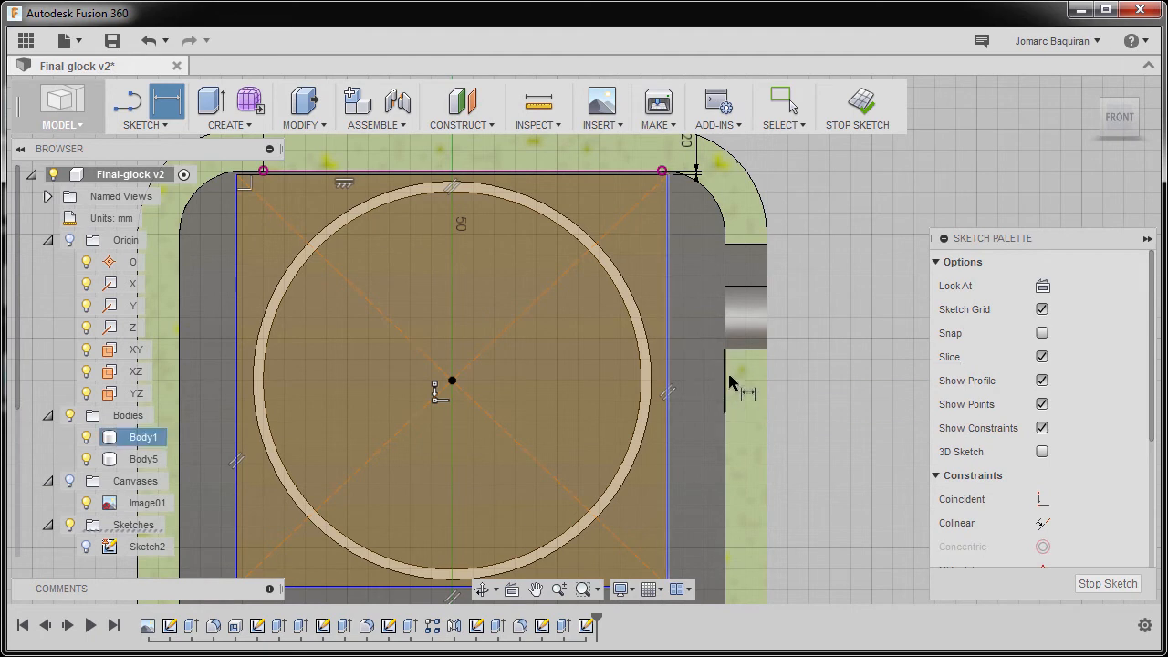
scroll(716, 318, down, 2)
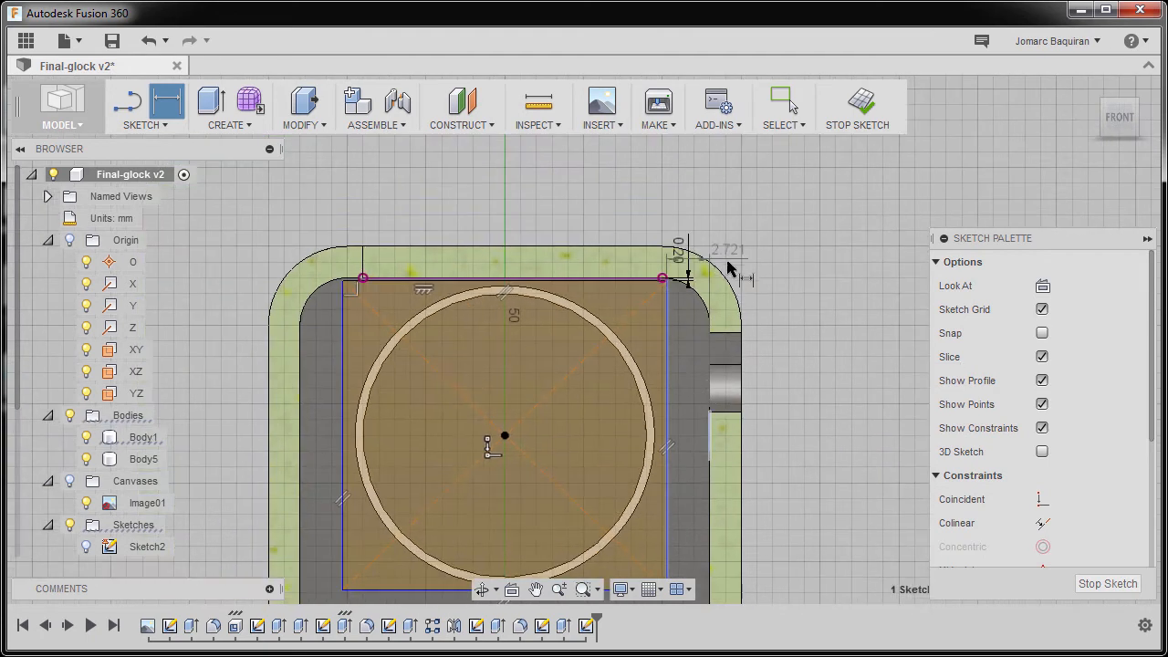
click(799, 348)
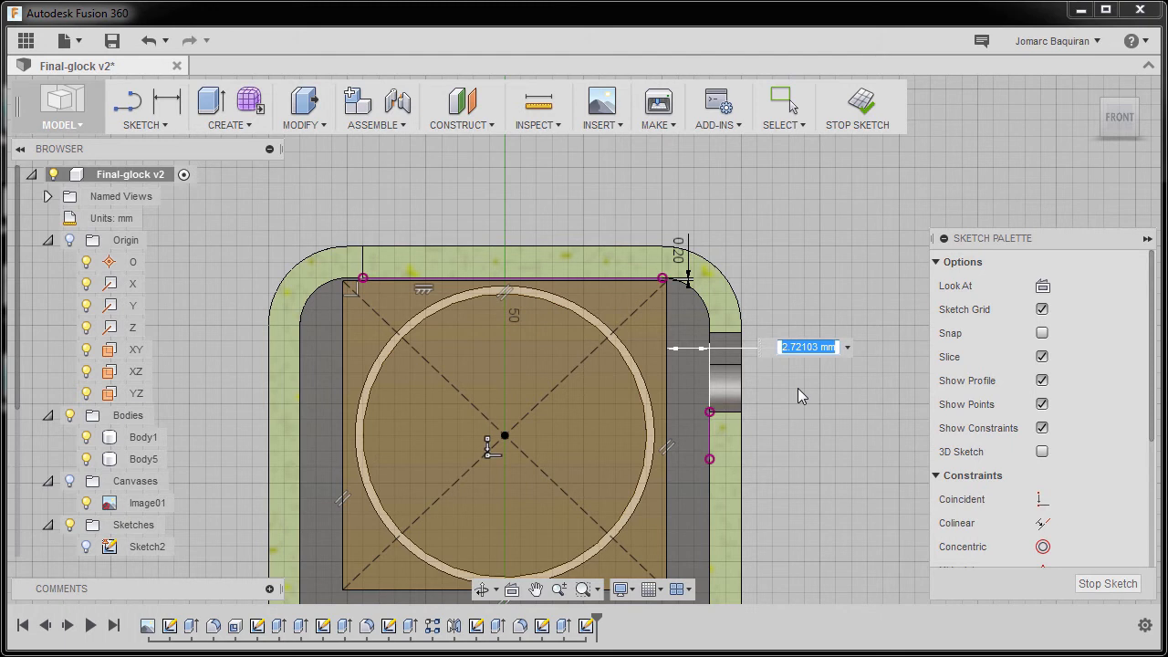
text(2.5)
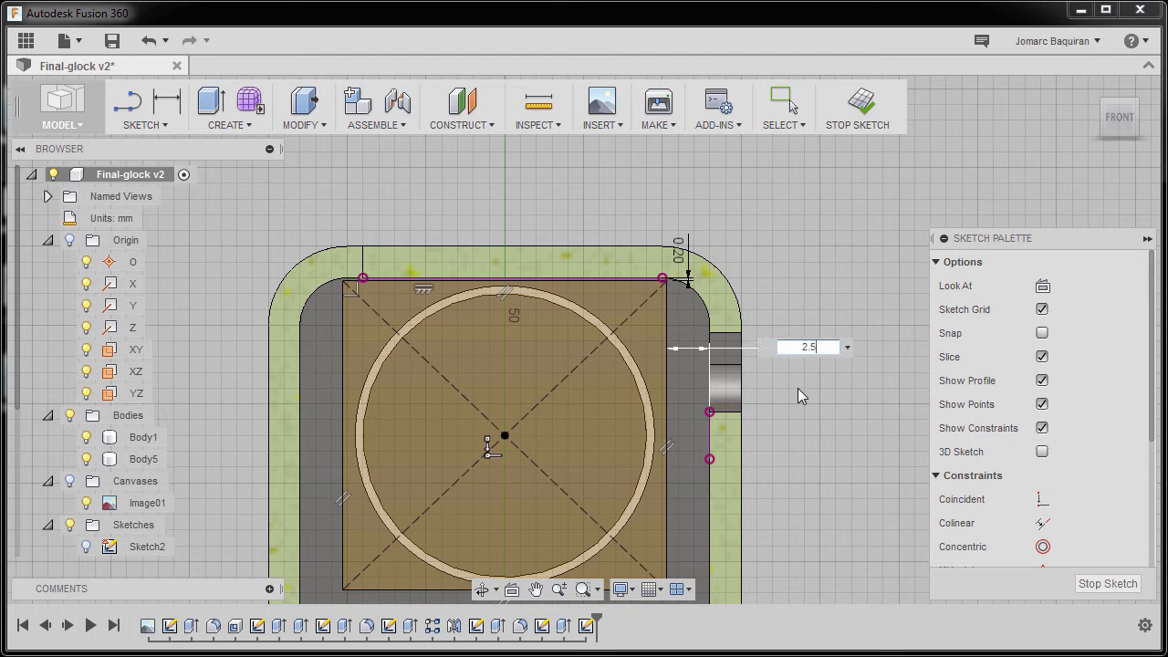
key(Return)
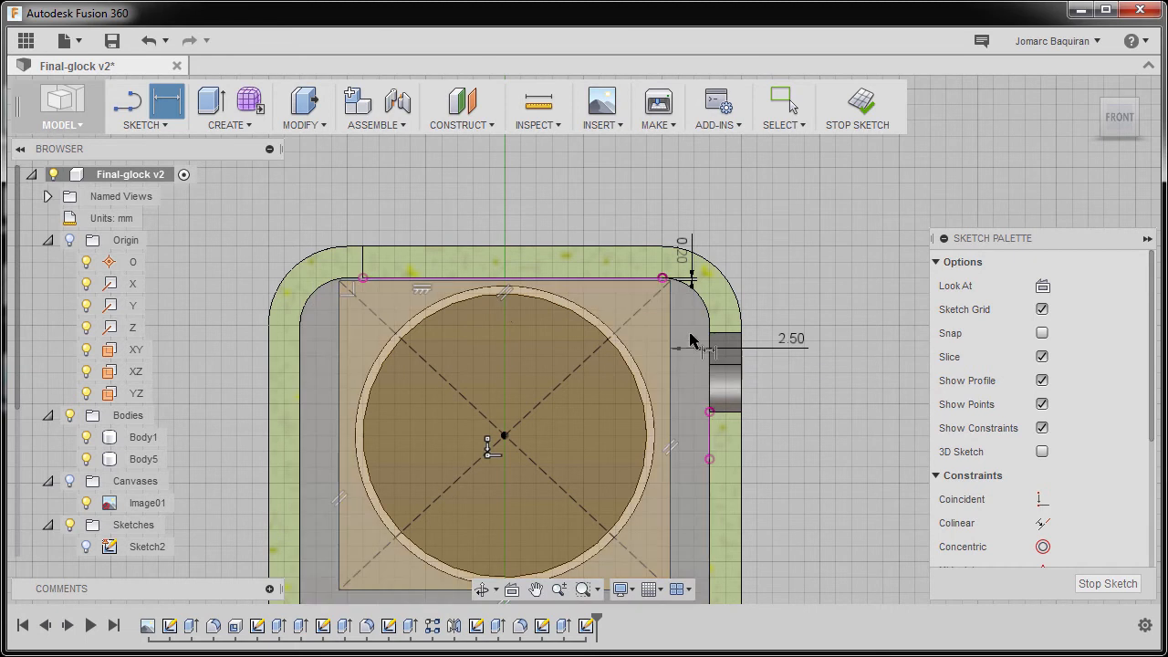
key(Escape)
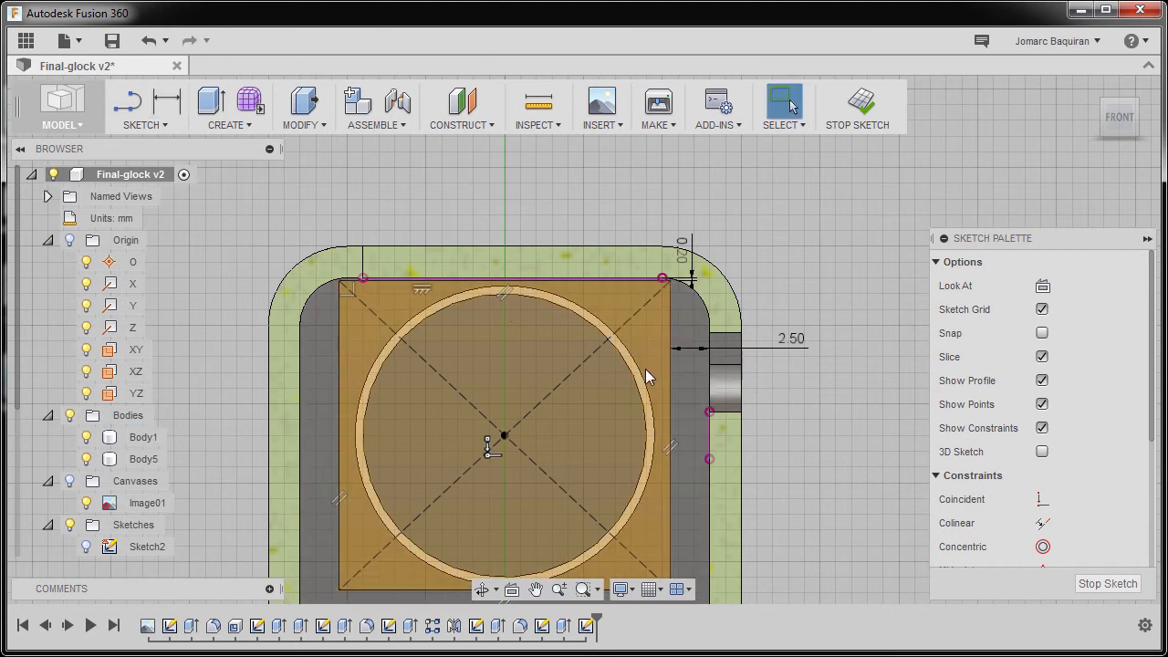
Extrude the rectangle area around the inner circle about 11.1 mm toward the slide's front, joined to the barrel.
key(e)
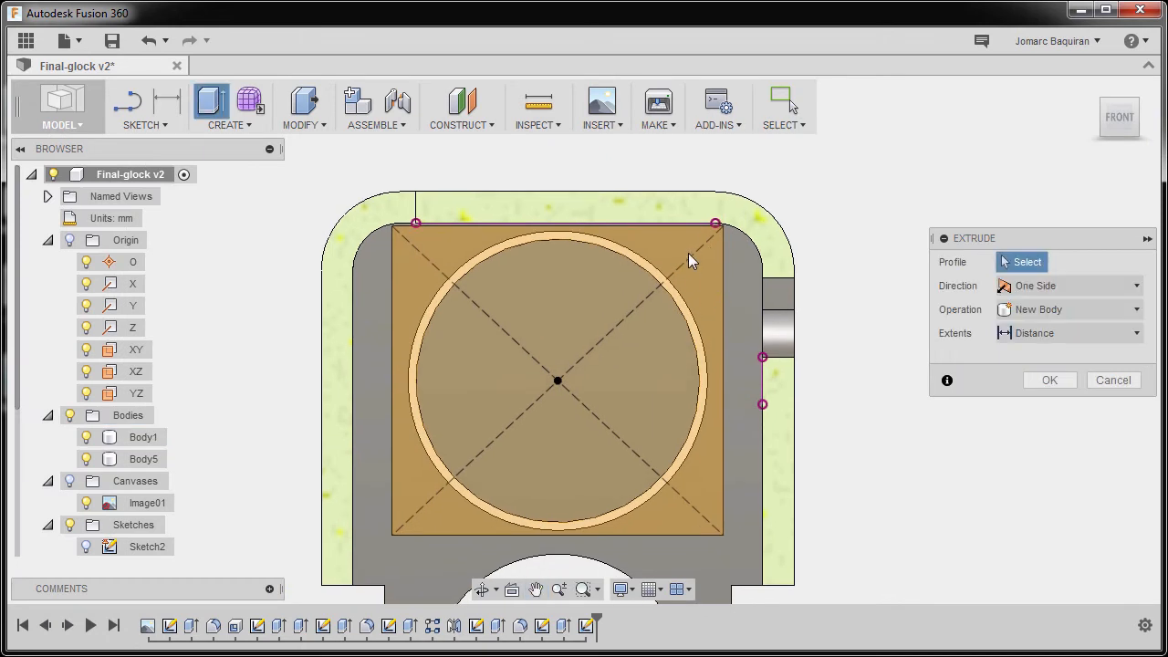
click(693, 257)
scroll(649, 272, up, 3)
scroll(617, 286, down, 2)
shift+middle_drag(618, 288, 691, 245)
scroll(647, 287, down, 2)
shift+middle_drag(647, 287, 728, 391)
drag(737, 372, 623, 330)
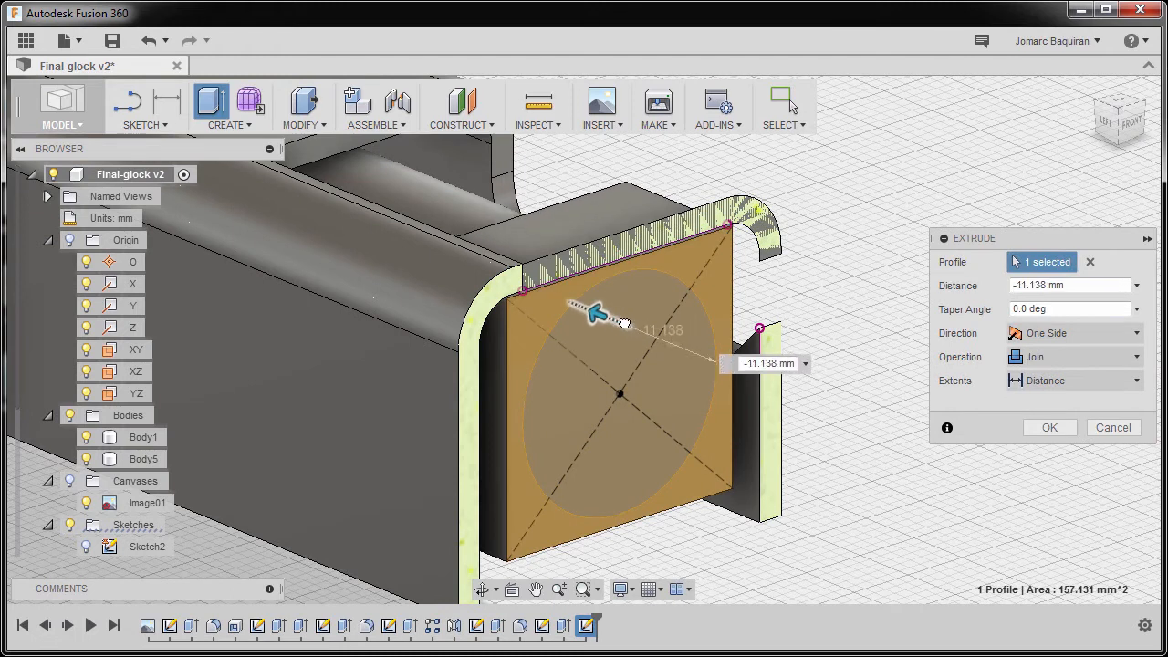
shift+middle_drag(771, 394, 487, 381)
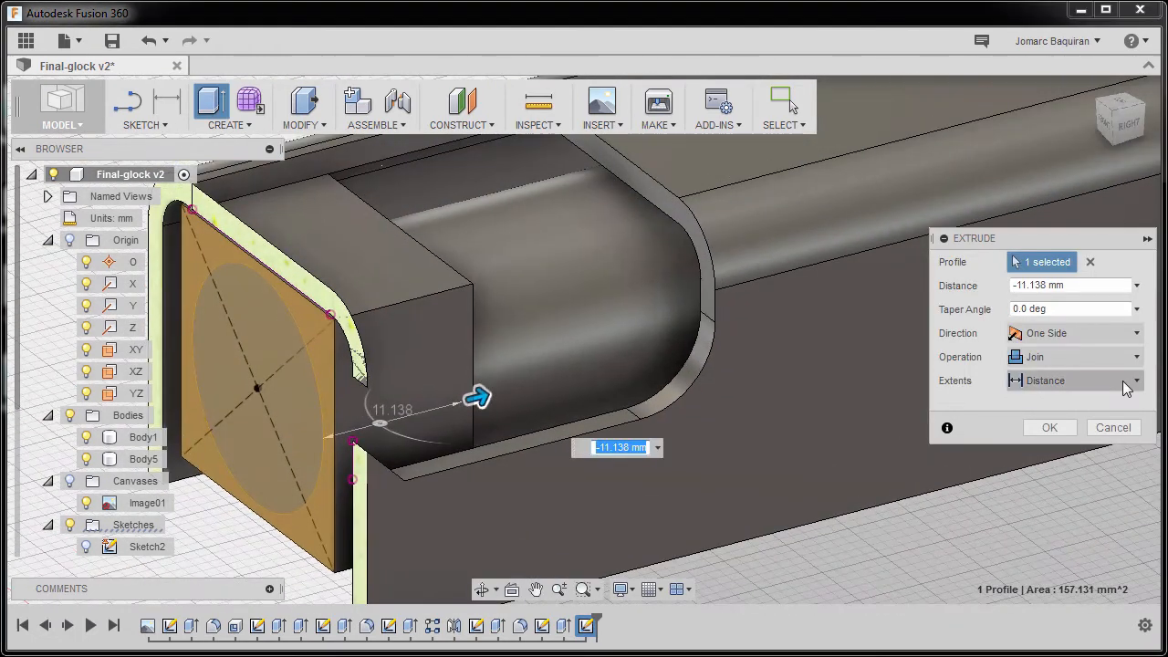
Change the extrusion's extents to To, ending at the front face of the ejection port, and complete the join.
click(1072, 379)
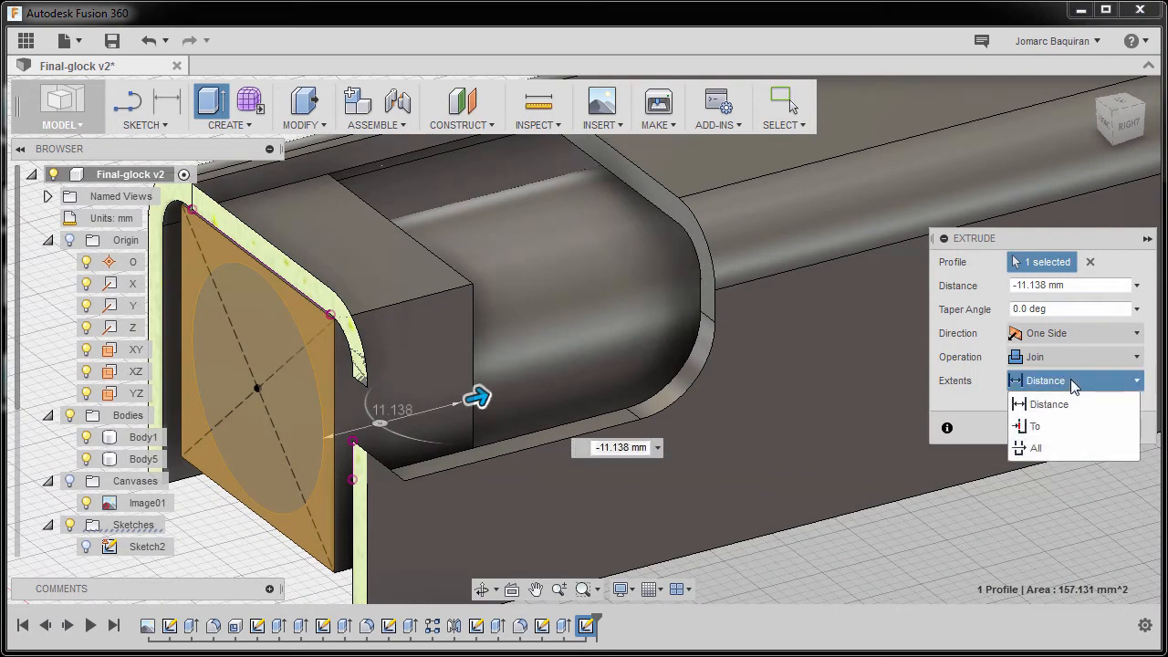
click(1064, 427)
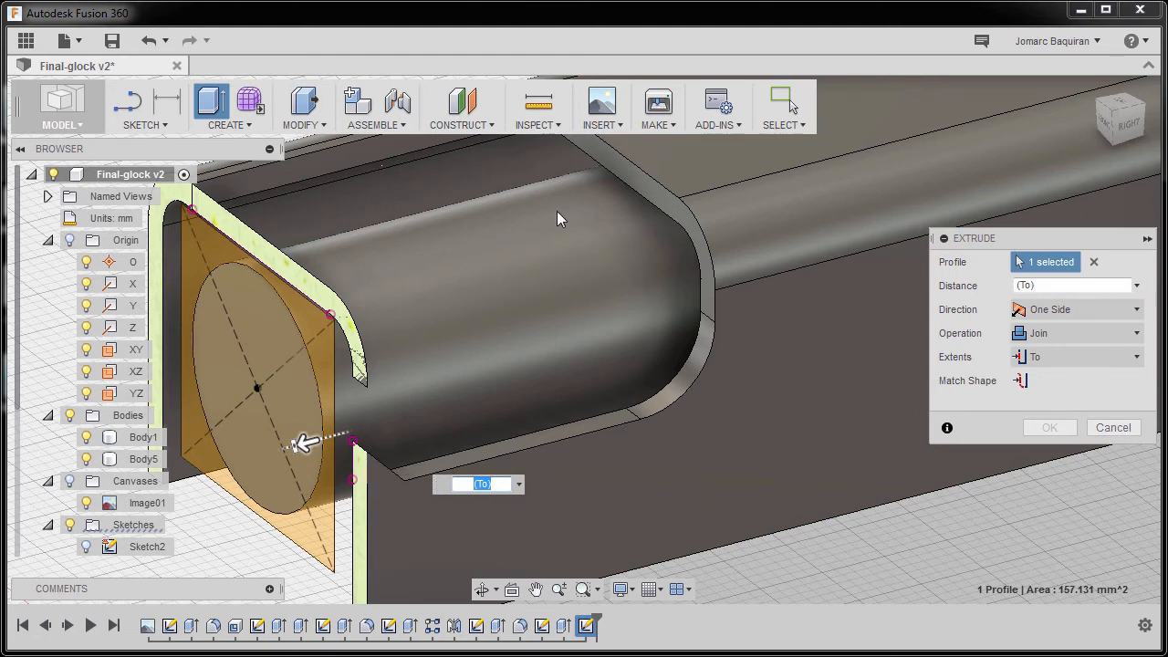
click(657, 189)
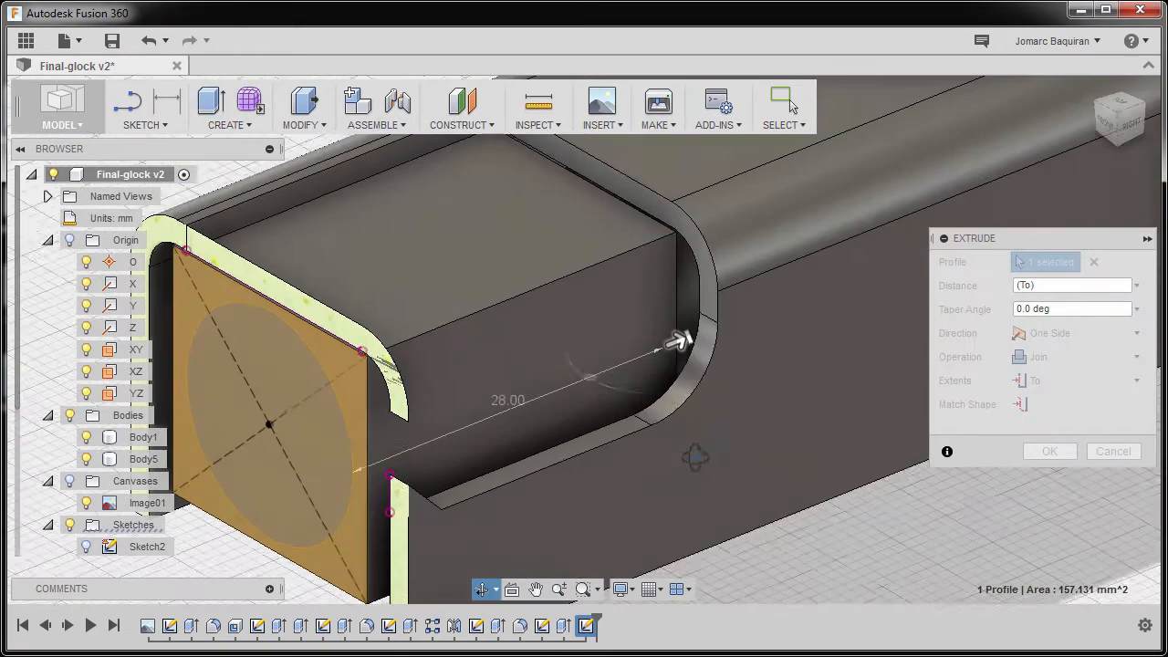
click(1057, 452)
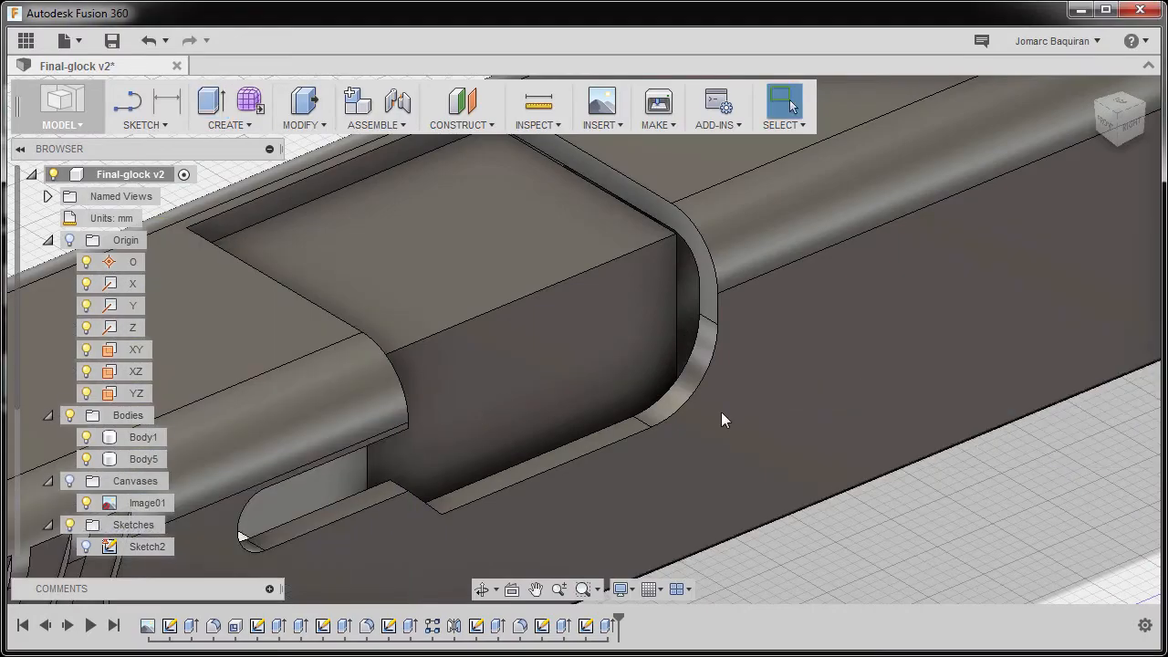
Rename the slide body Body1 as slider.
shift+middle_drag(663, 426, 688, 414)
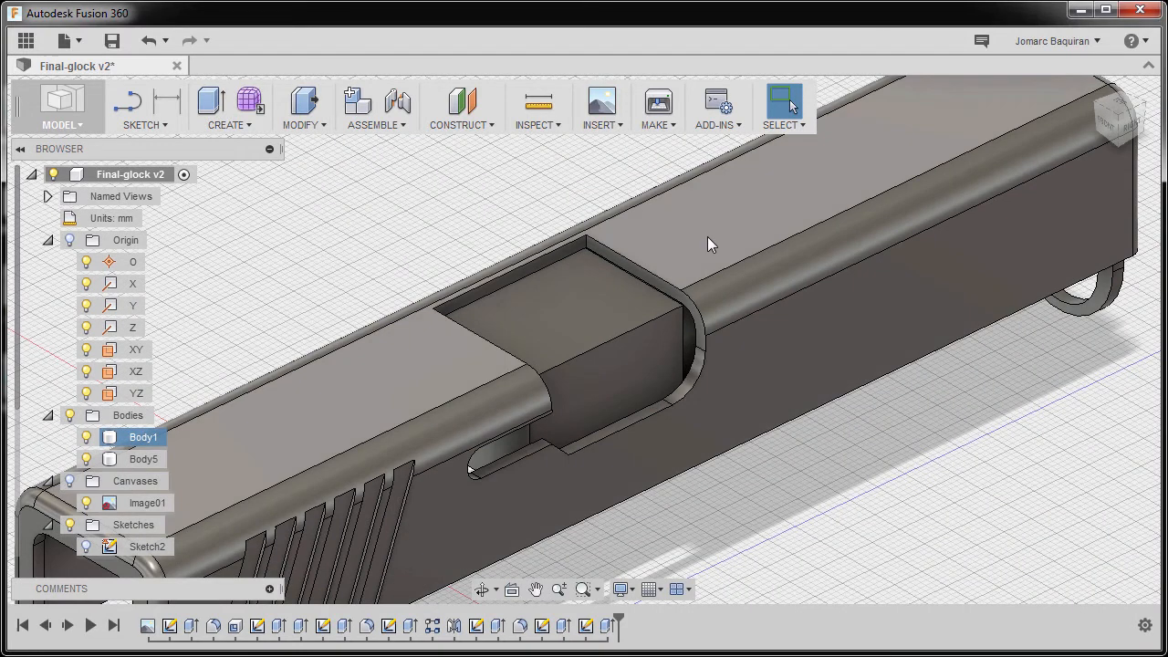
click(708, 226)
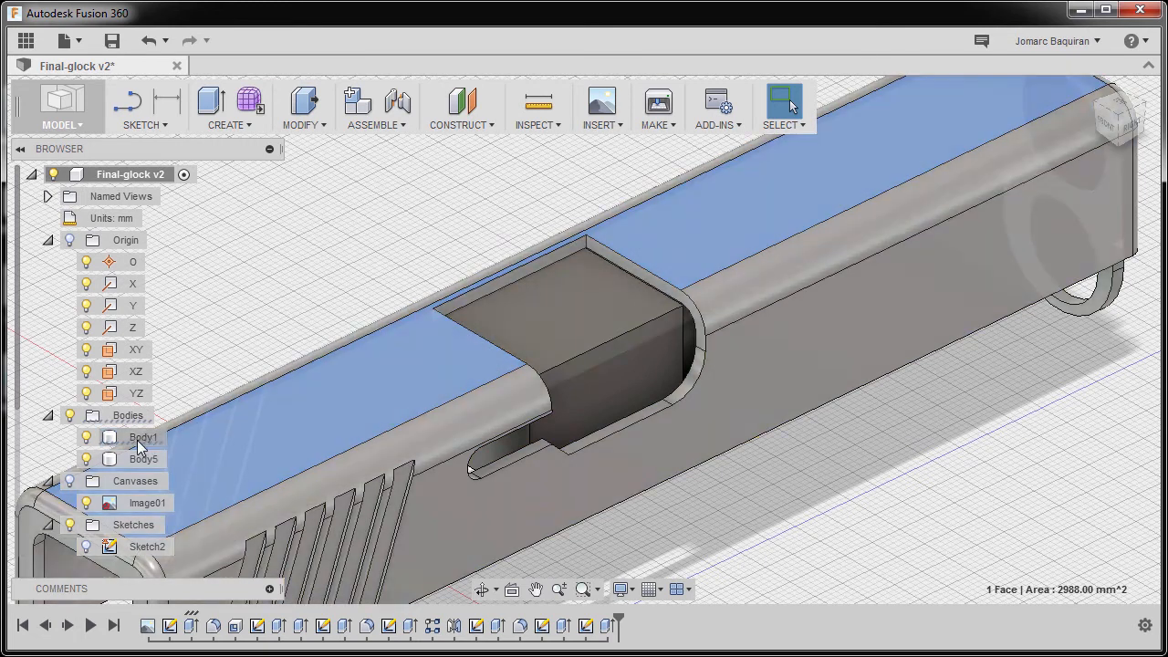
double_click(142, 438)
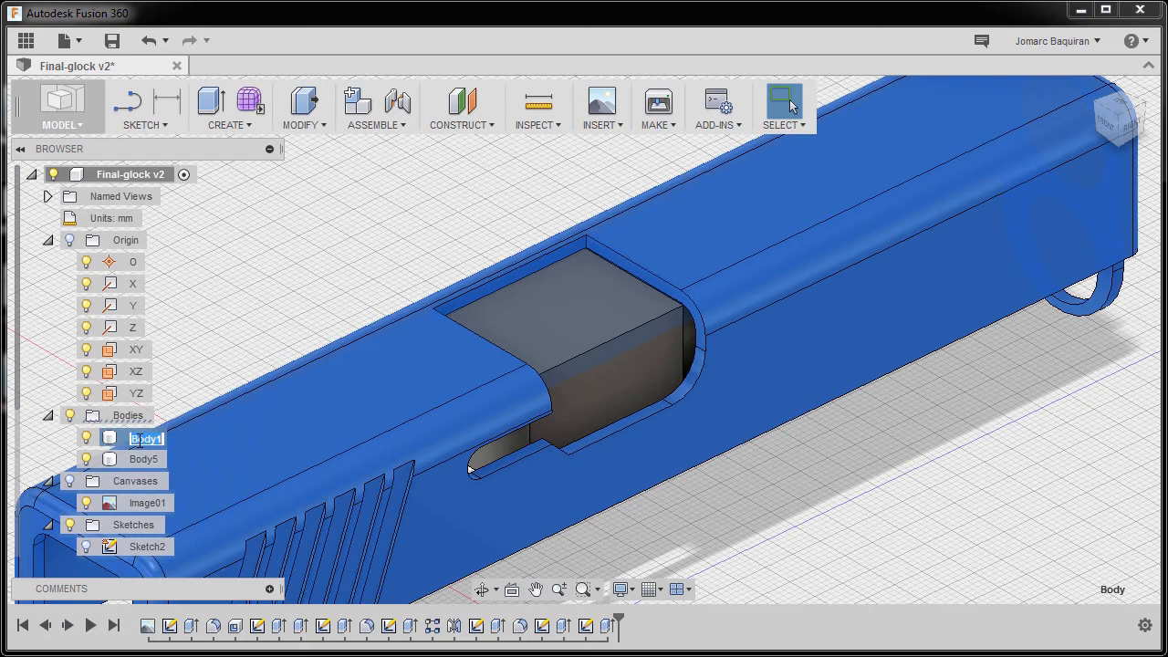
key(Return)
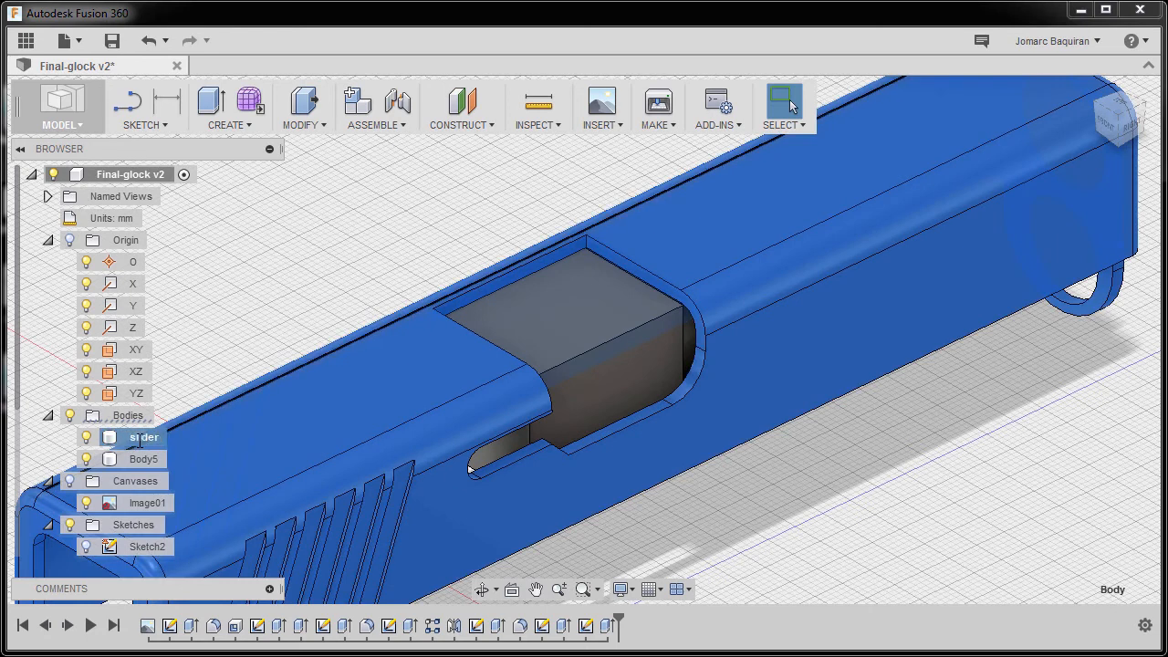
Rename the barrel body Body5 as barrel.
click(581, 323)
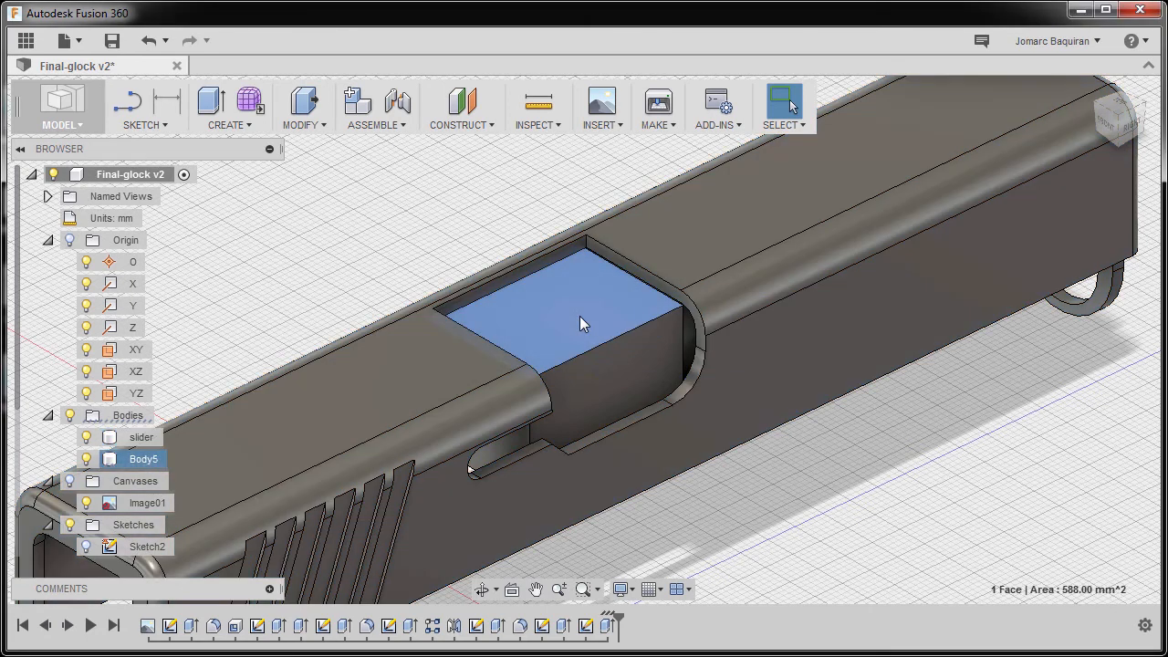
click(141, 461)
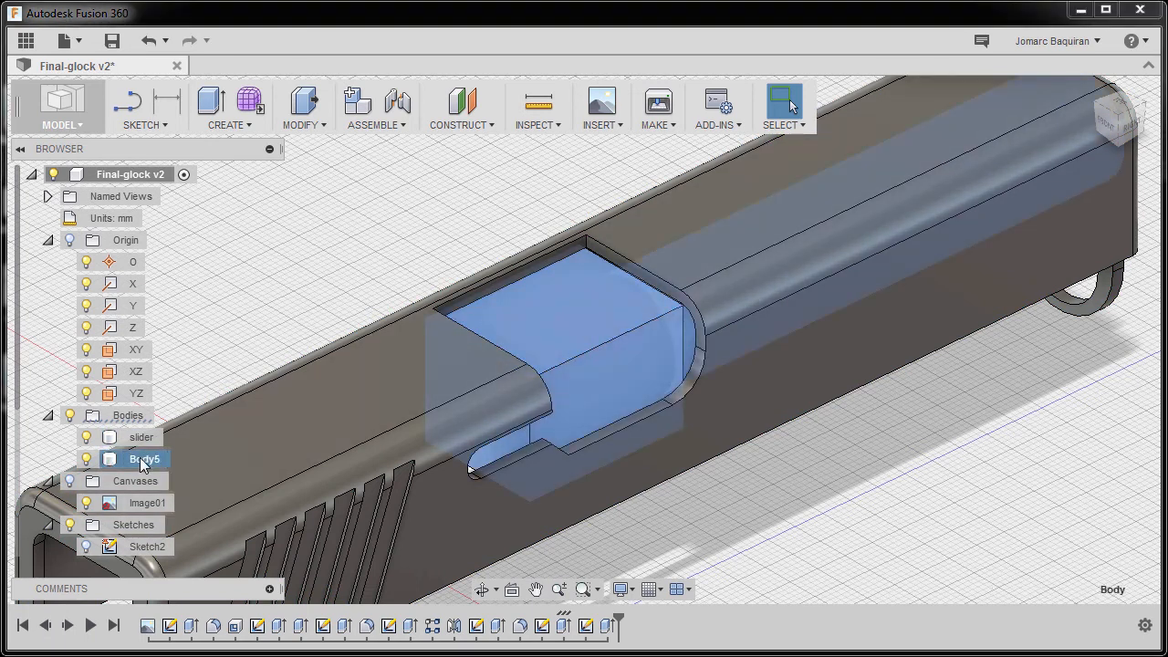
click(141, 461)
text(barrrel)
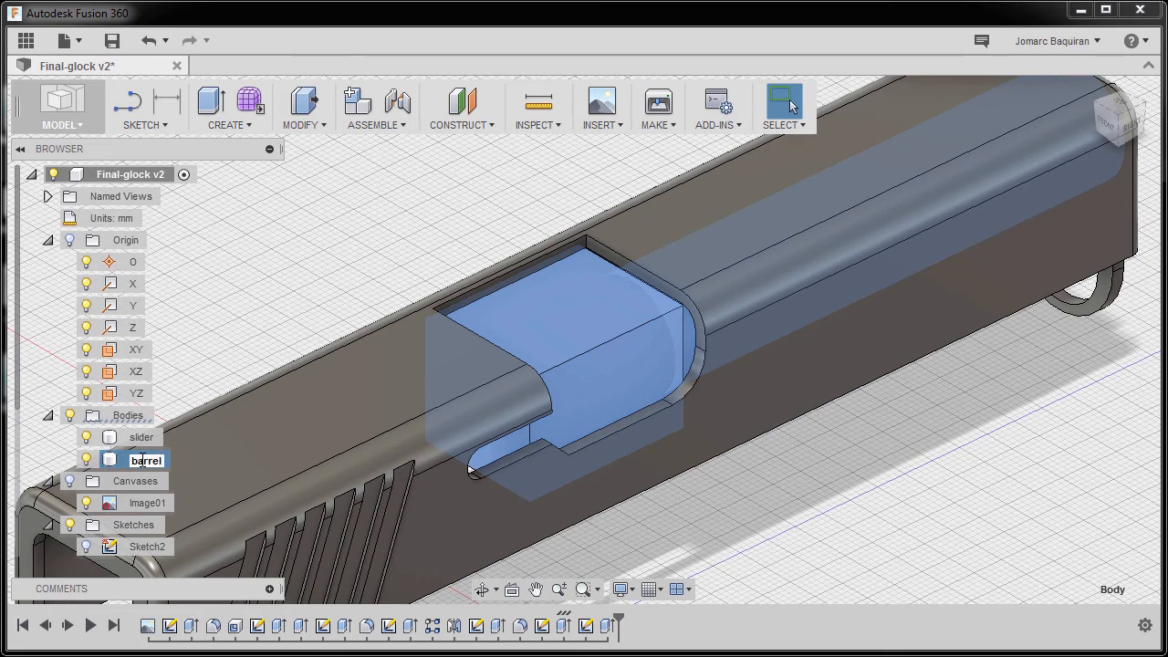
key(Return)
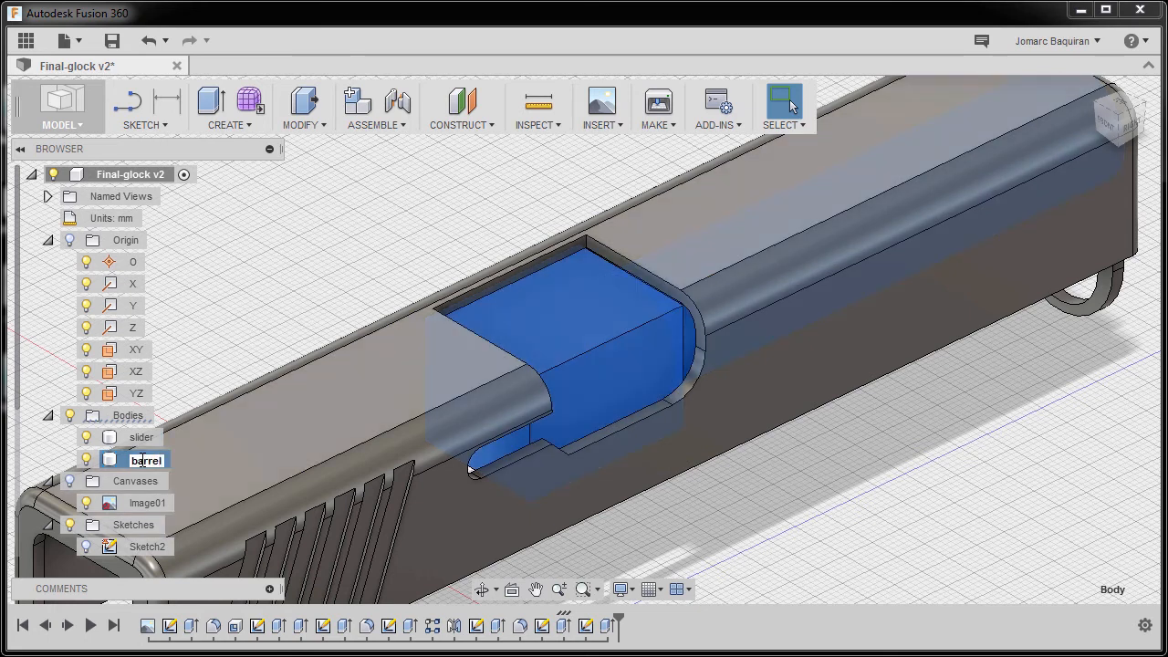
click(511, 199)
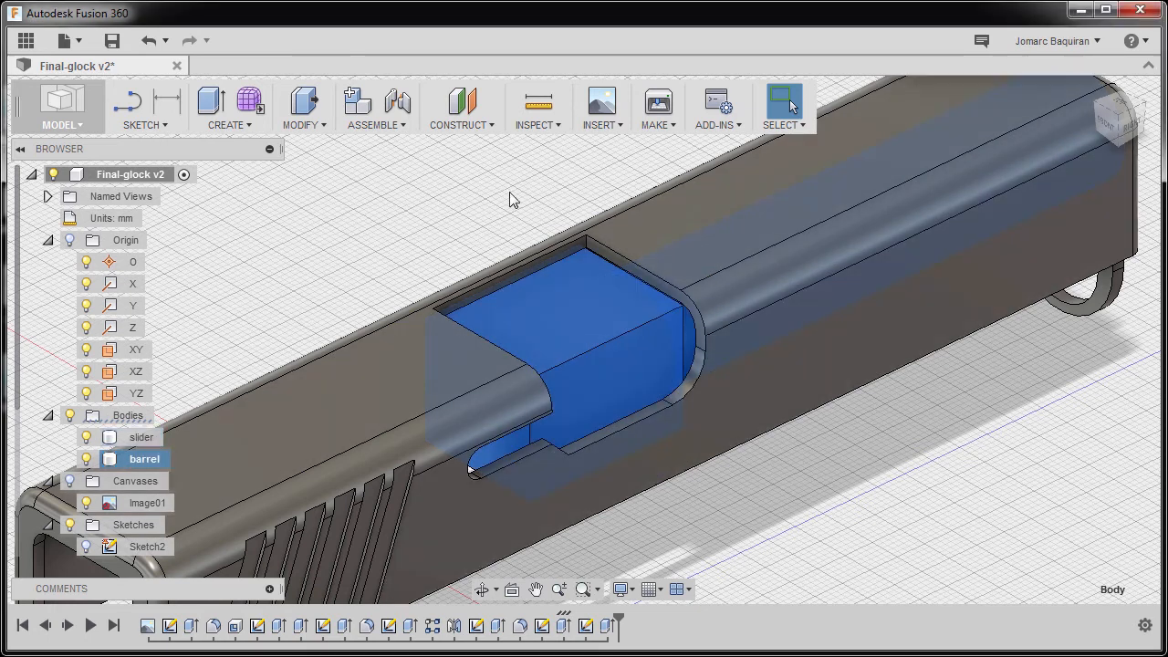
Hide the slider body so that only the barrel is shown.
click(699, 236)
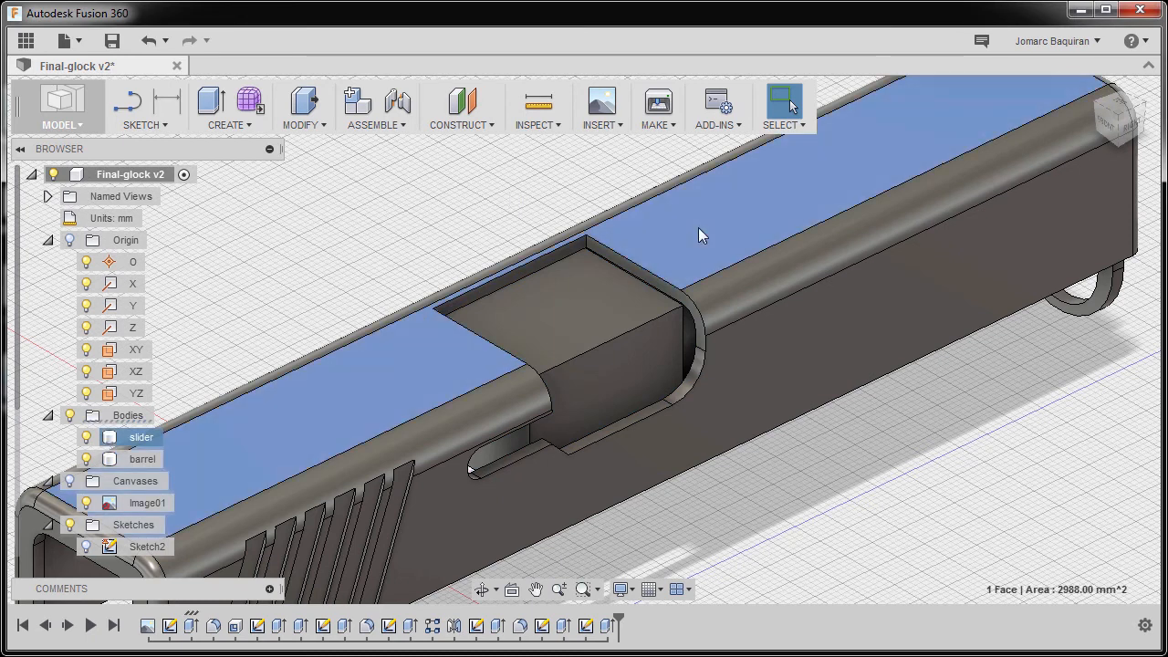
key(v)
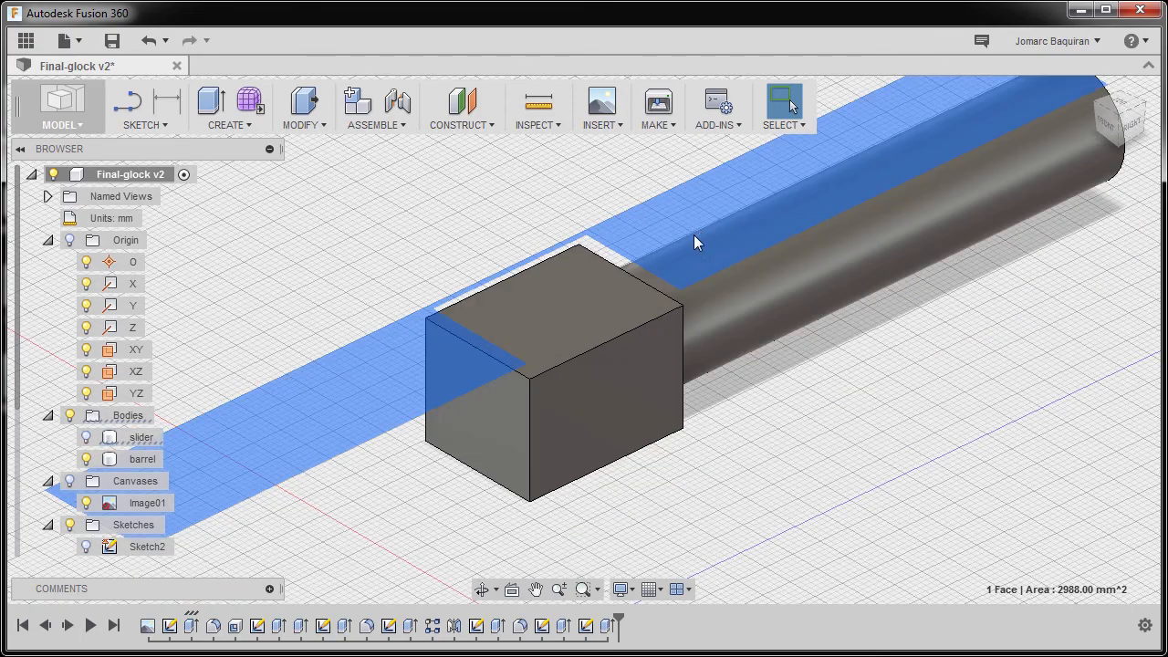
click(525, 195)
Fillet the four lengthwise edges of the barrel's rectangular chamber block with a 1 mm radius.
shift+middle_drag(534, 239, 532, 215)
key(Escape)
key(f)
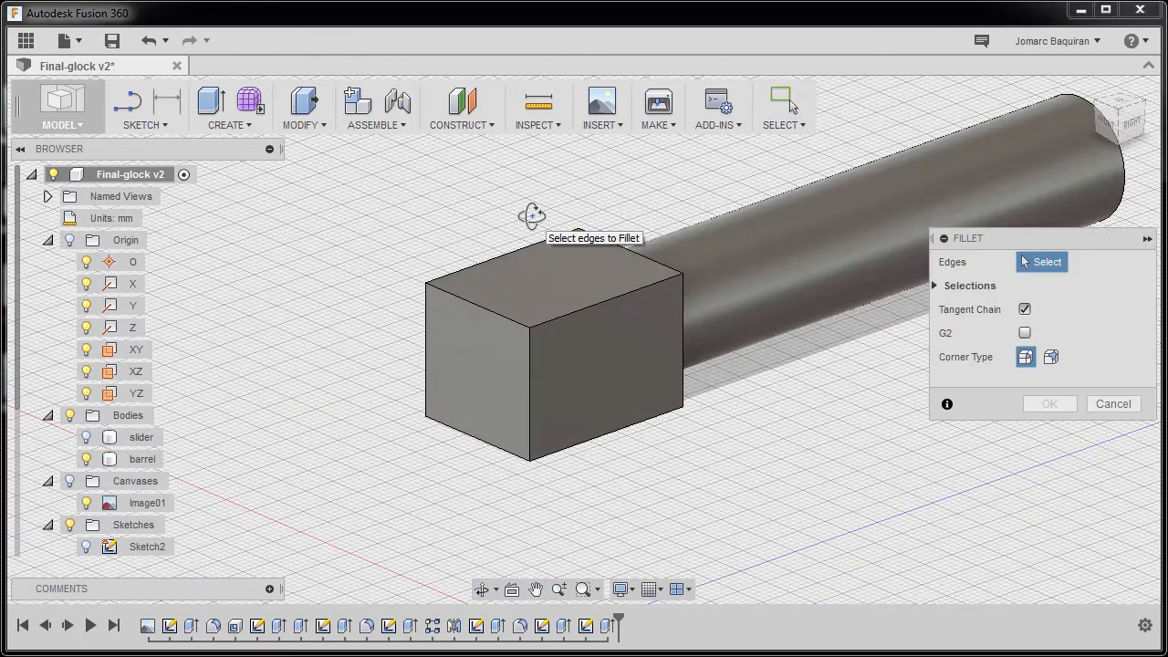
click(578, 311)
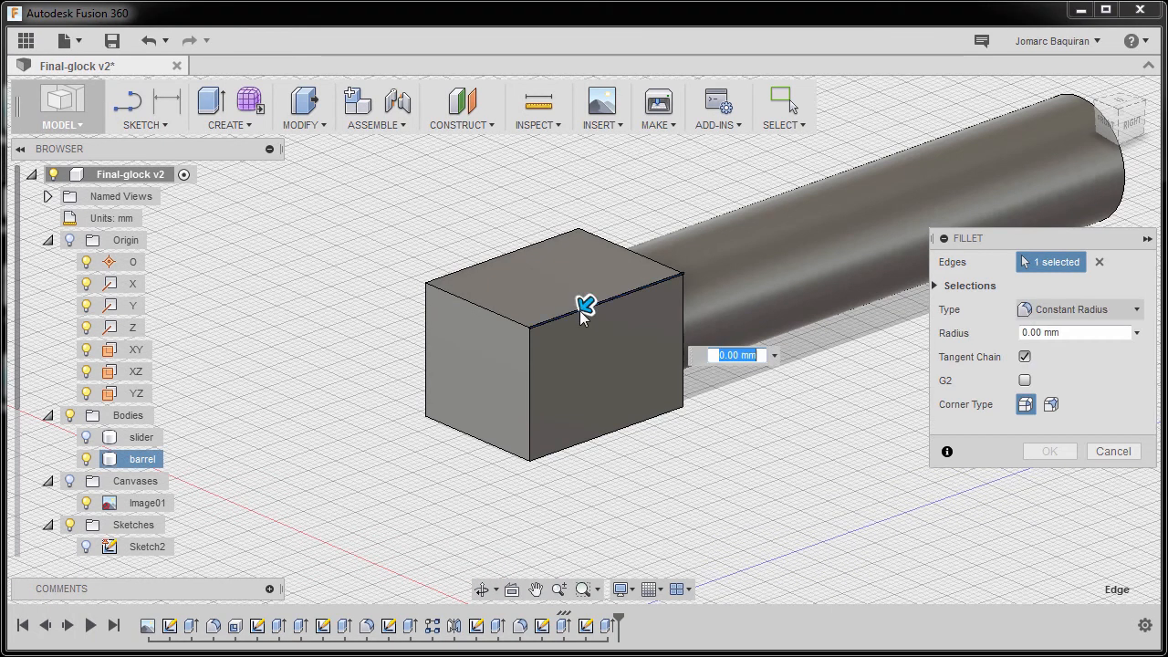
click(502, 256)
click(579, 446)
shift+middle_drag(564, 445, 725, 366)
scroll(630, 384, up, 2)
text(1)
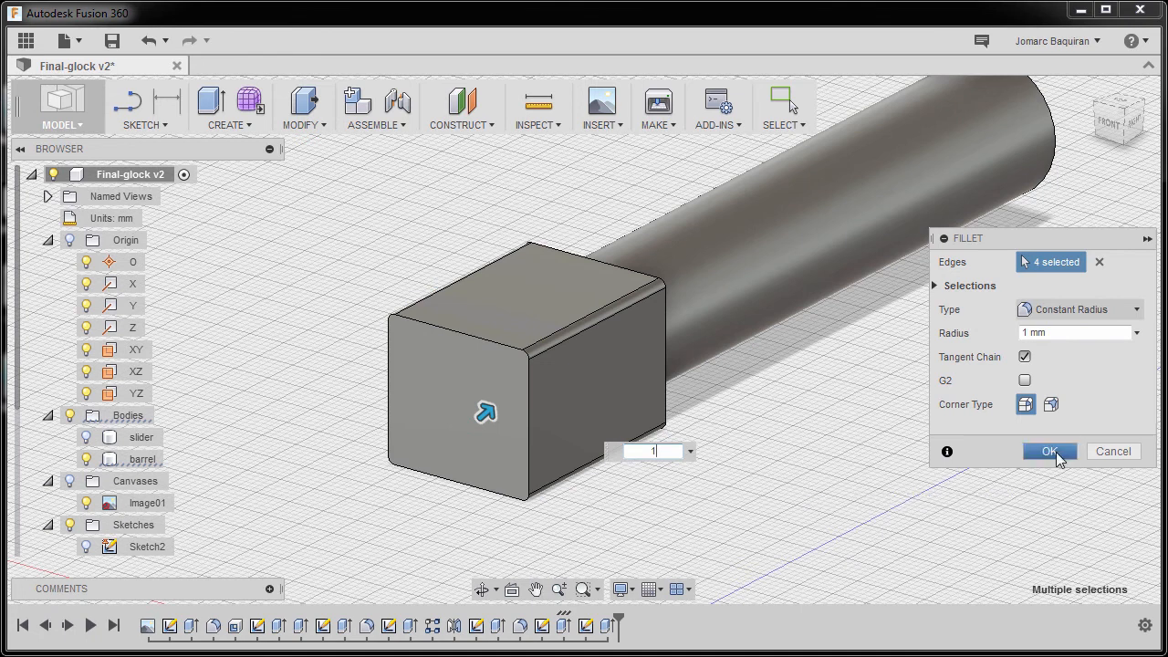
click(1051, 453)
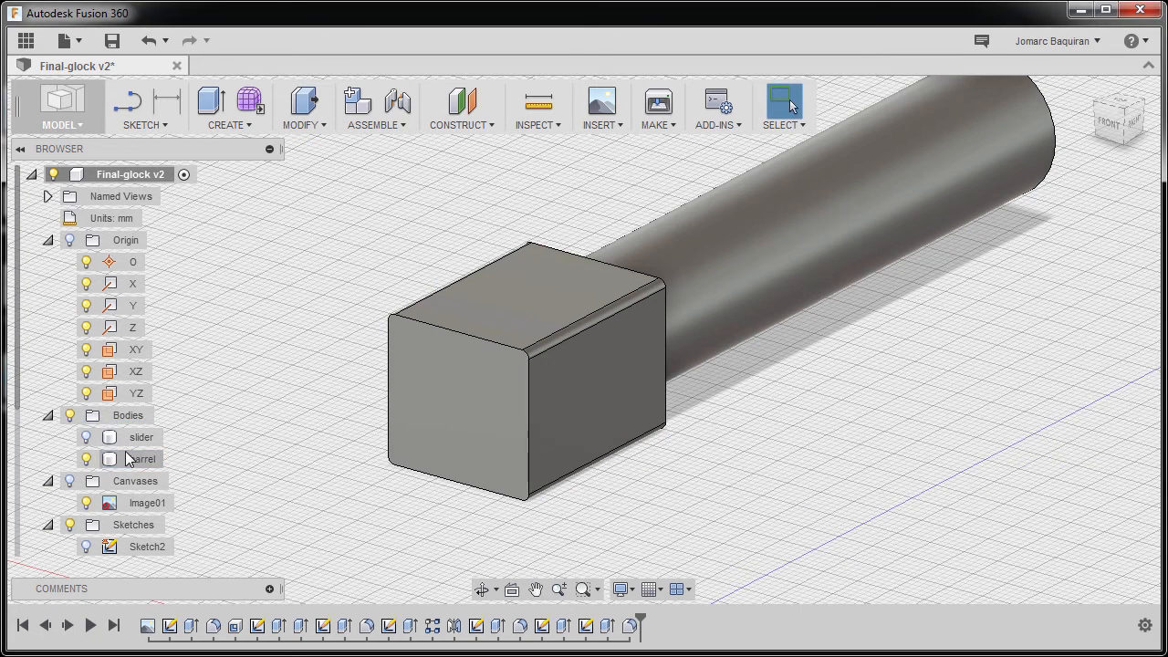
Show the slider body again and start a circle sketch on the barrel's round muzzle face.
click(85, 439)
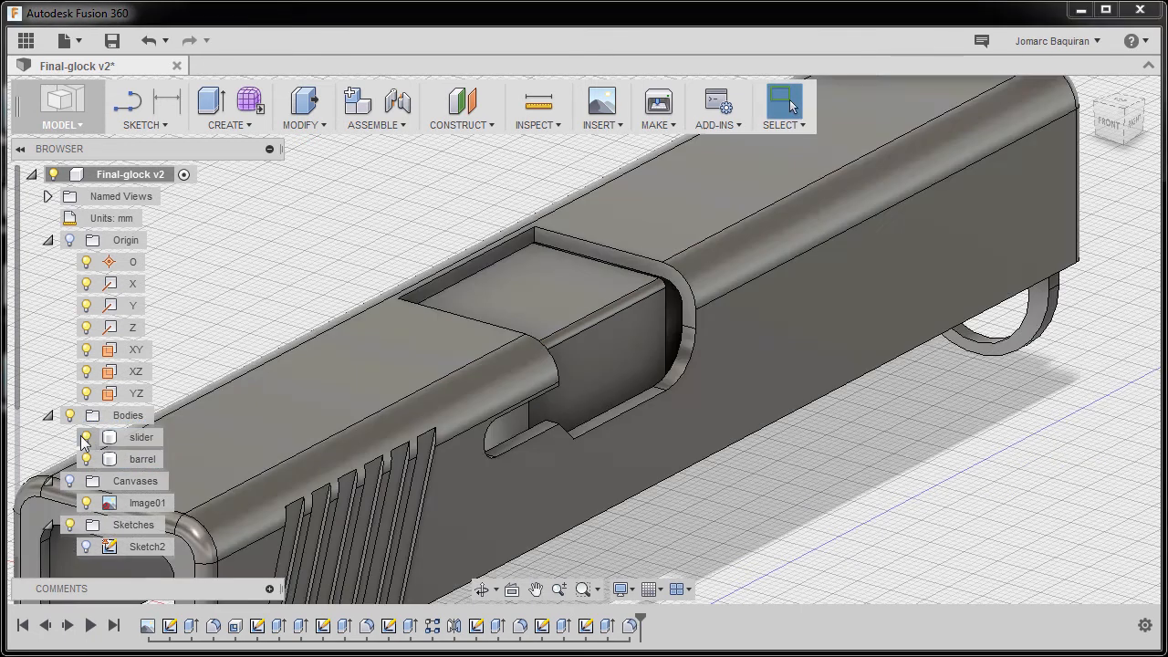
shift+middle_drag(677, 439, 609, 405)
click(627, 405)
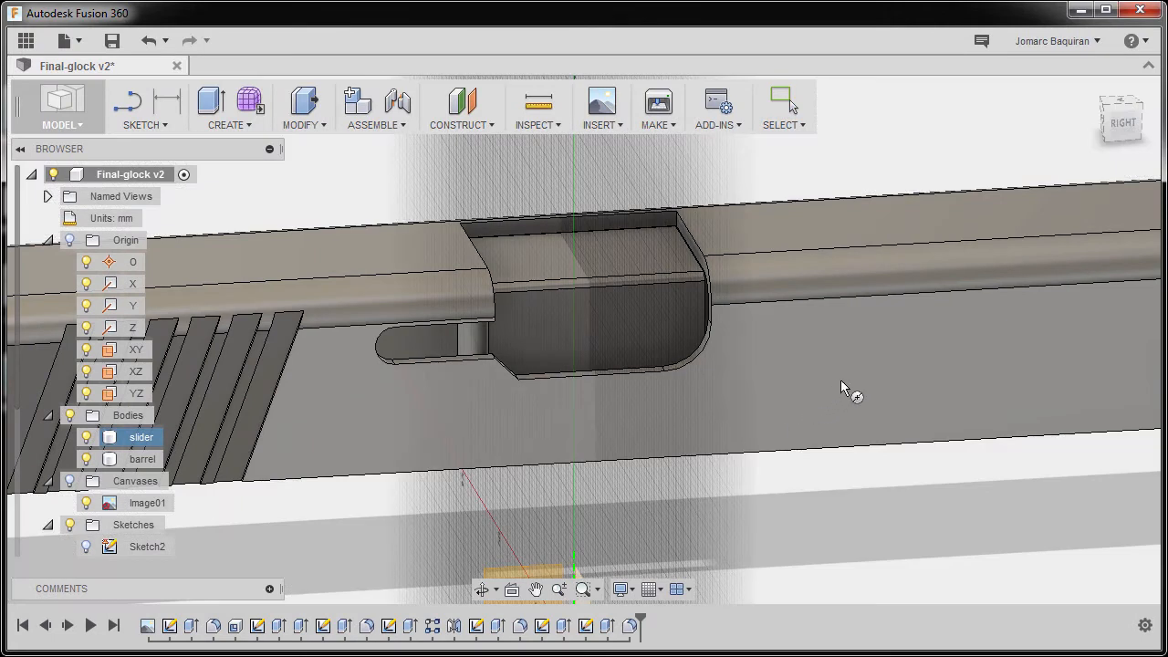
shift+middle_drag(890, 374, 517, 383)
shift+middle_drag(853, 391, 736, 361)
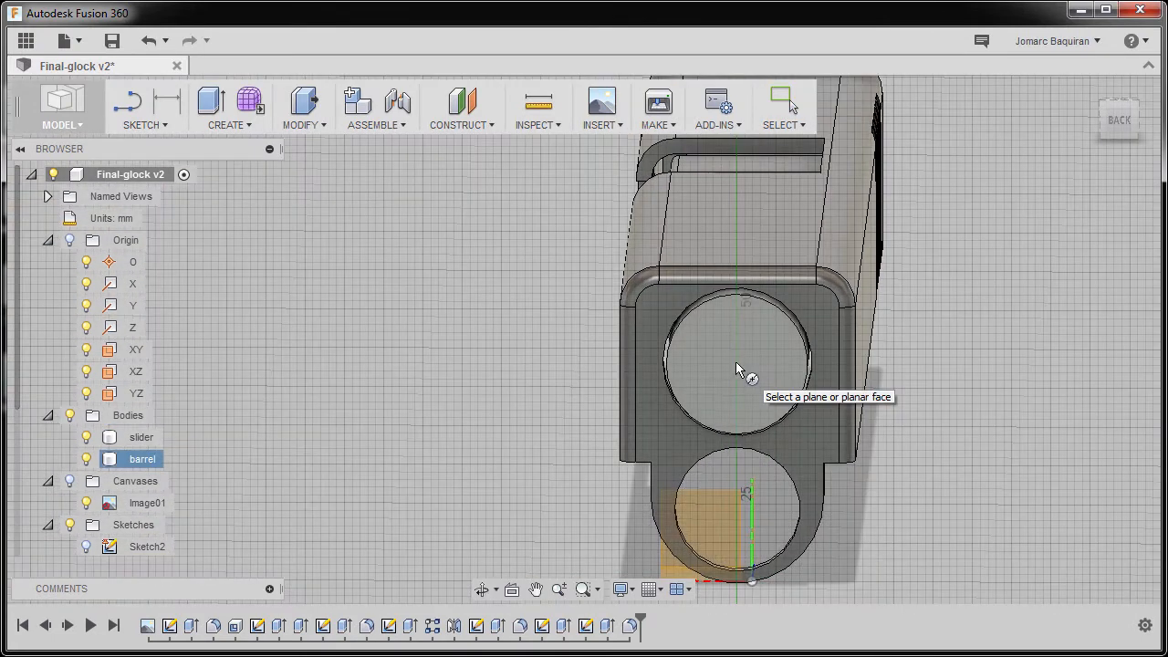
click(736, 361)
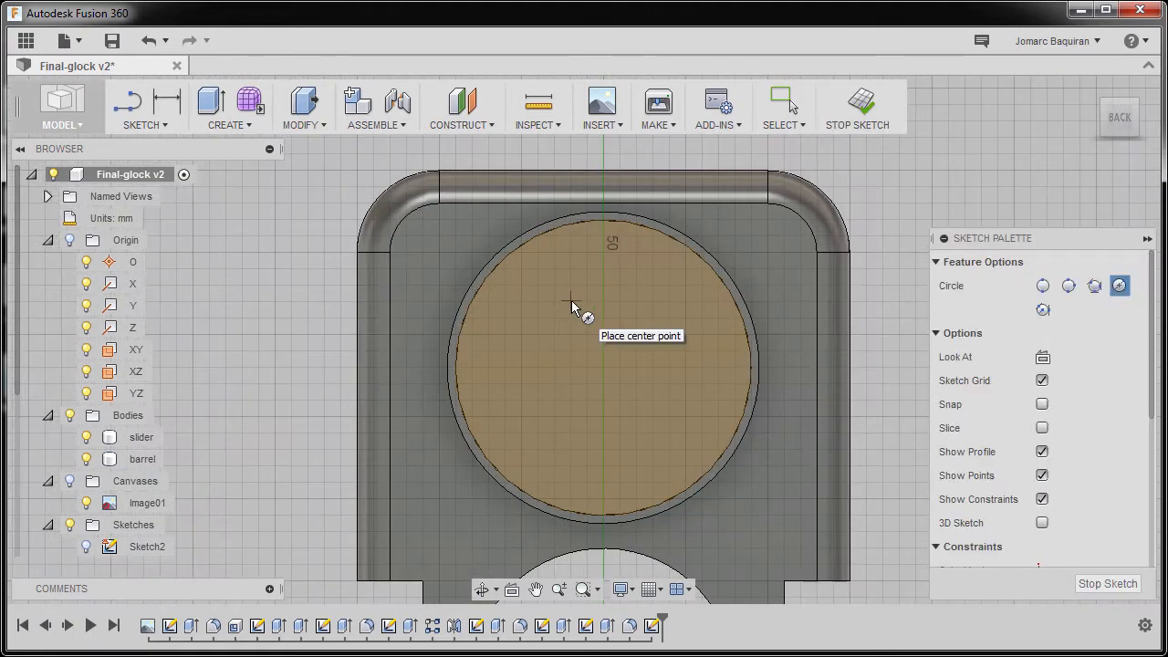
Project the barrel's circular muzzle edge into the sketch and offset it 2 mm inward.
key(p)
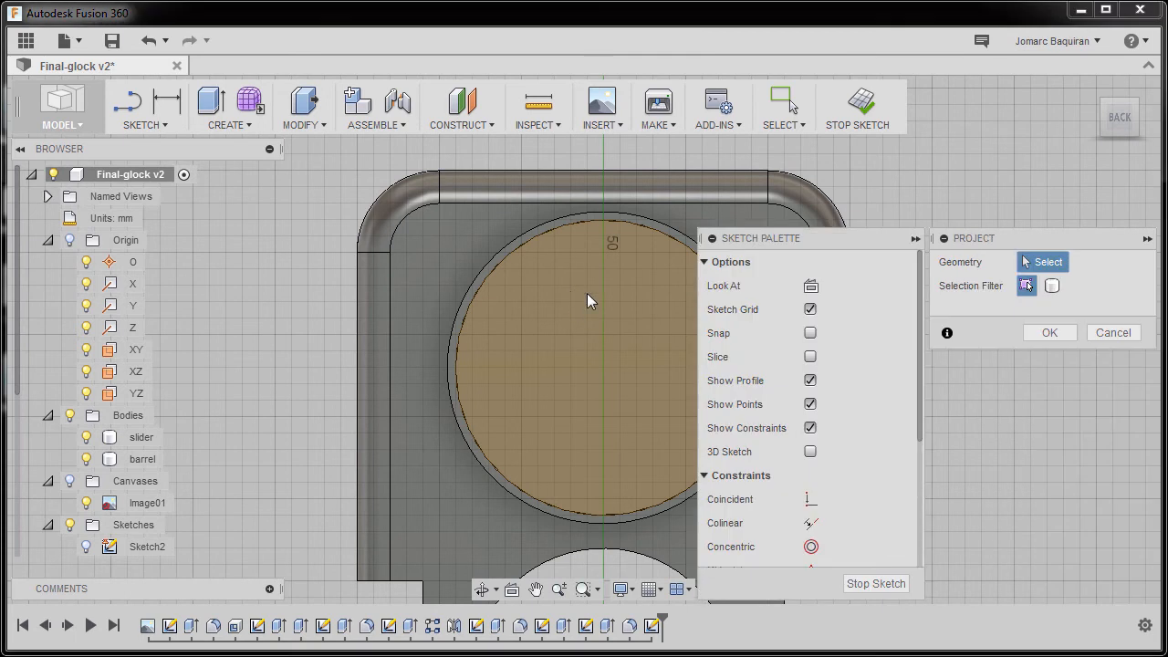
click(644, 234)
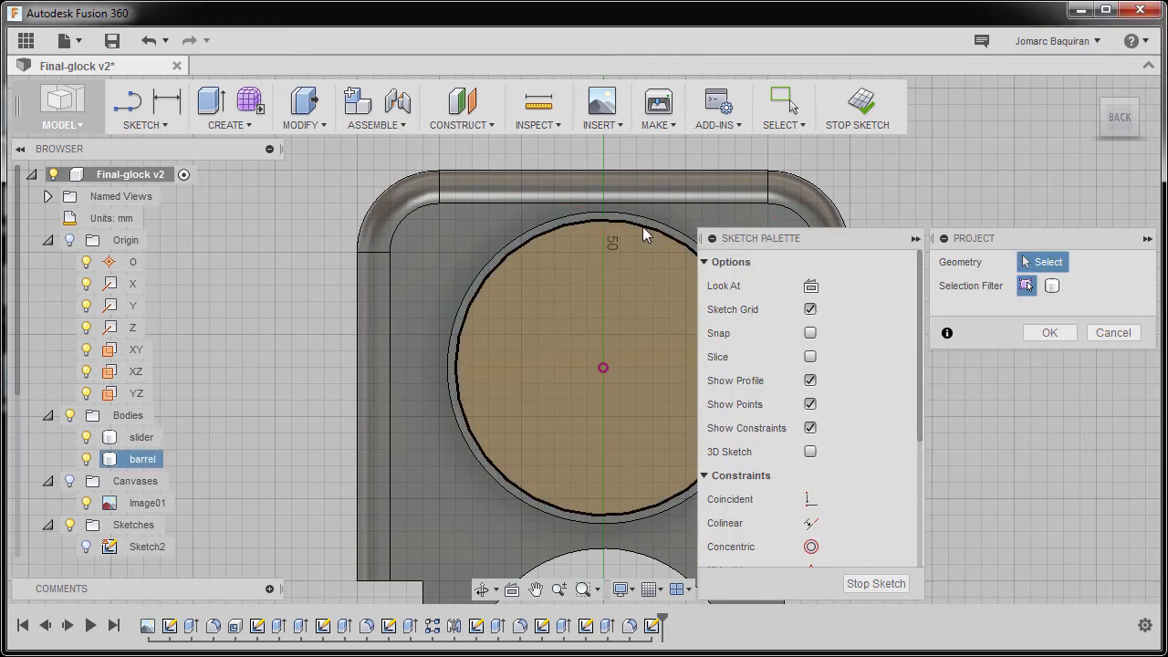
key(o)
shift+middle_drag(497, 361, 538, 352)
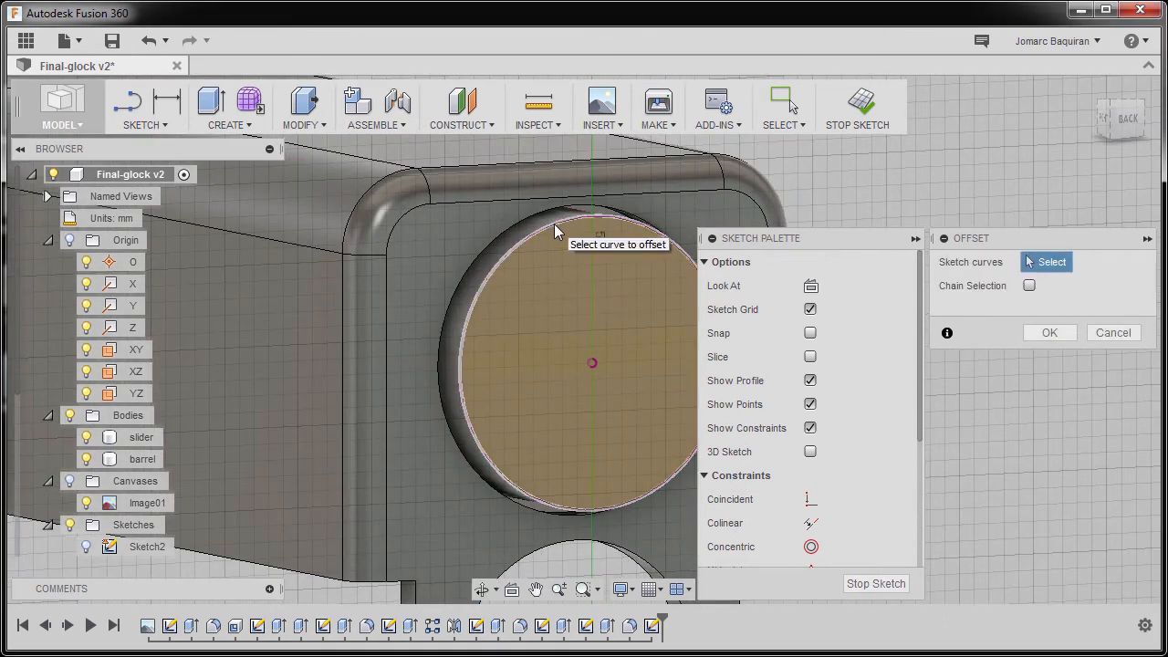
click(554, 223)
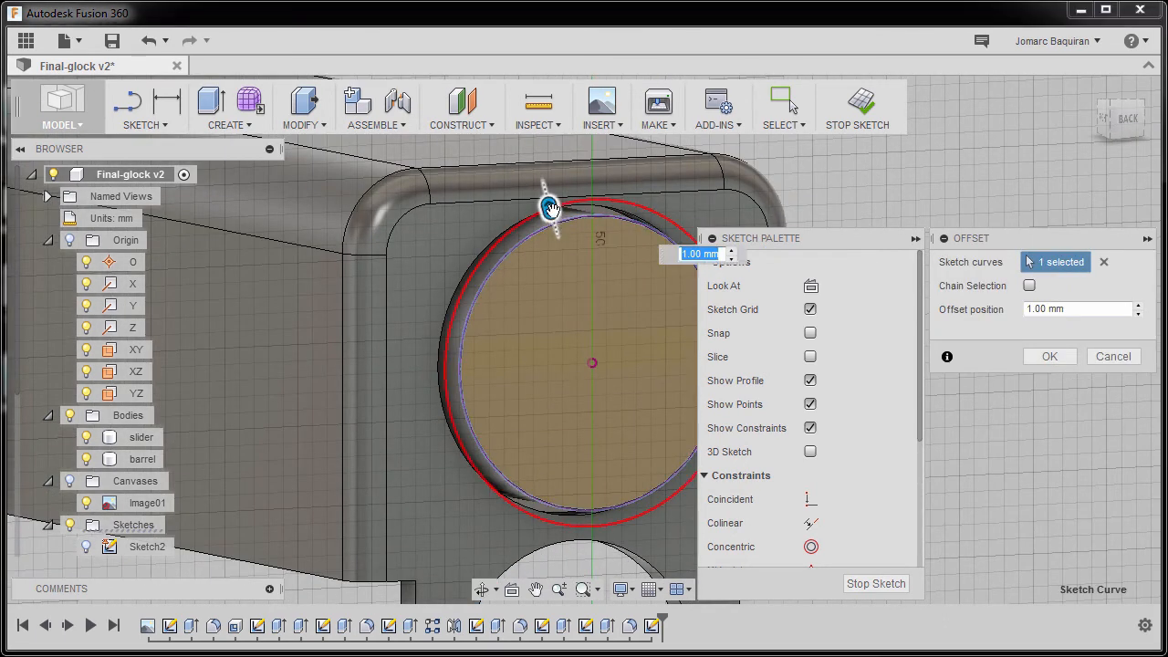
drag(552, 236, 556, 239)
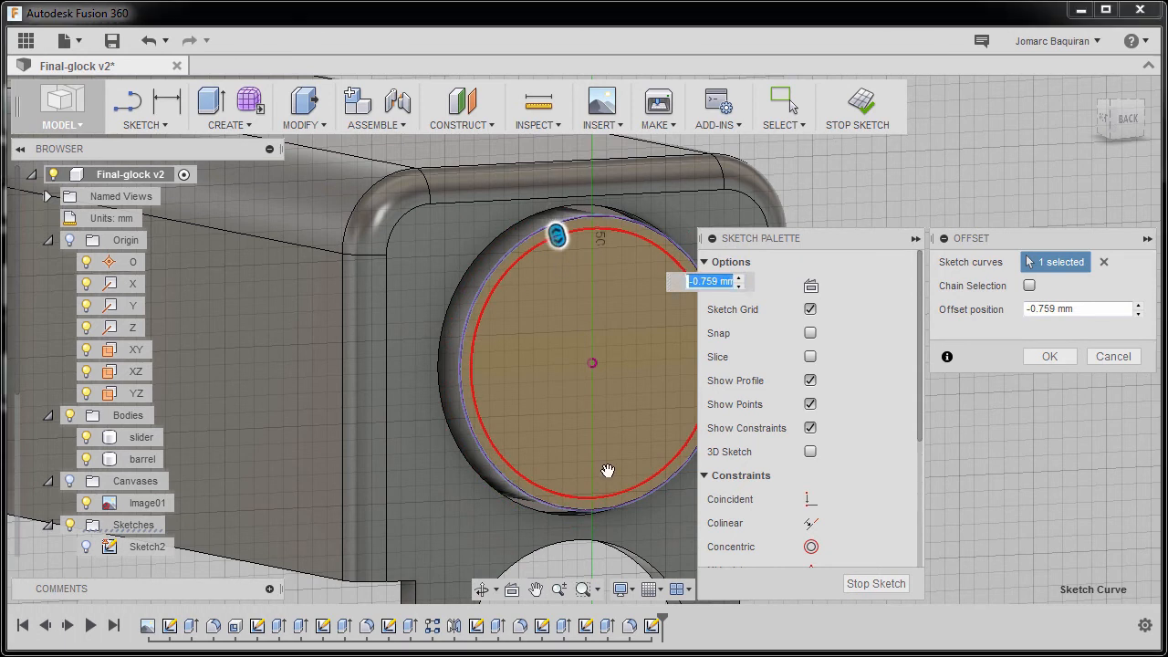
drag(557, 235, 555, 240)
middle_drag(547, 301, 442, 306)
mouse_move(456, 243)
mouse_down()
mouse_move(463, 263)
mouse_move(459, 250)
mouse_up()
scroll(495, 286, down, 4)
shift+middle_drag(496, 286, 499, 309)
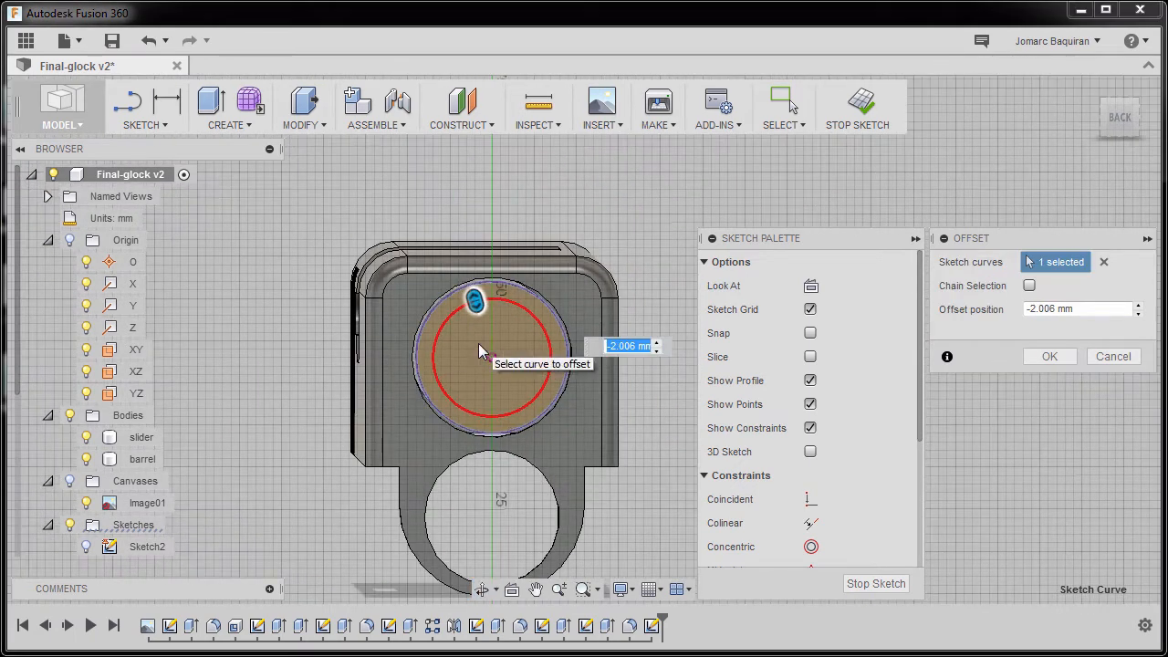
text(-)
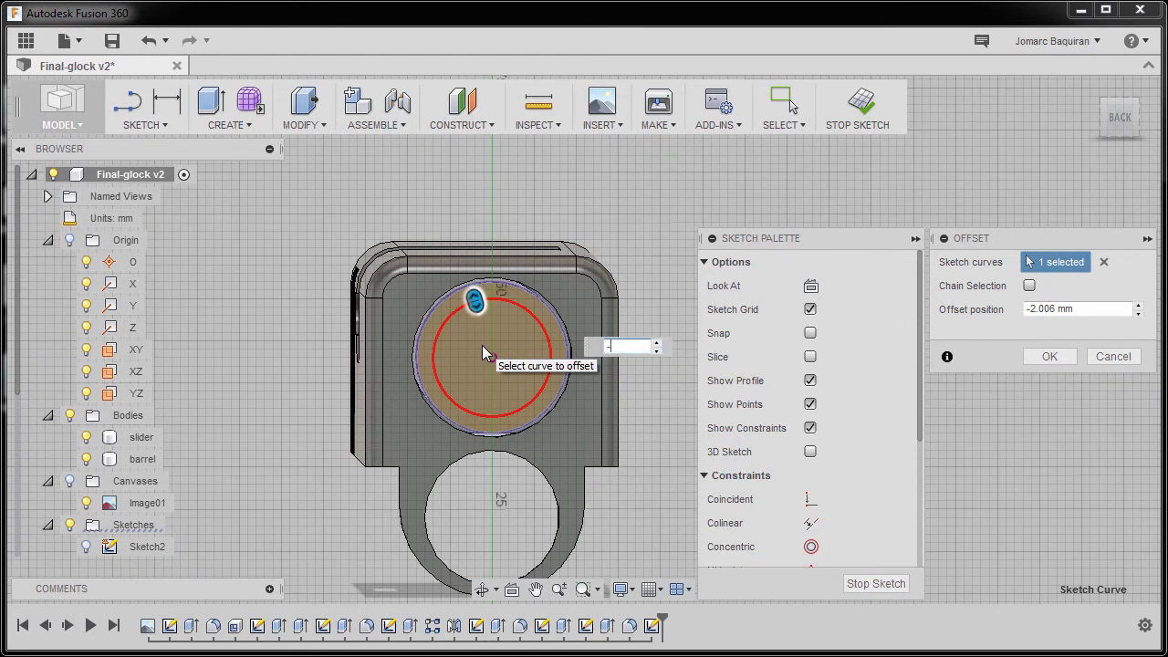
text(2)
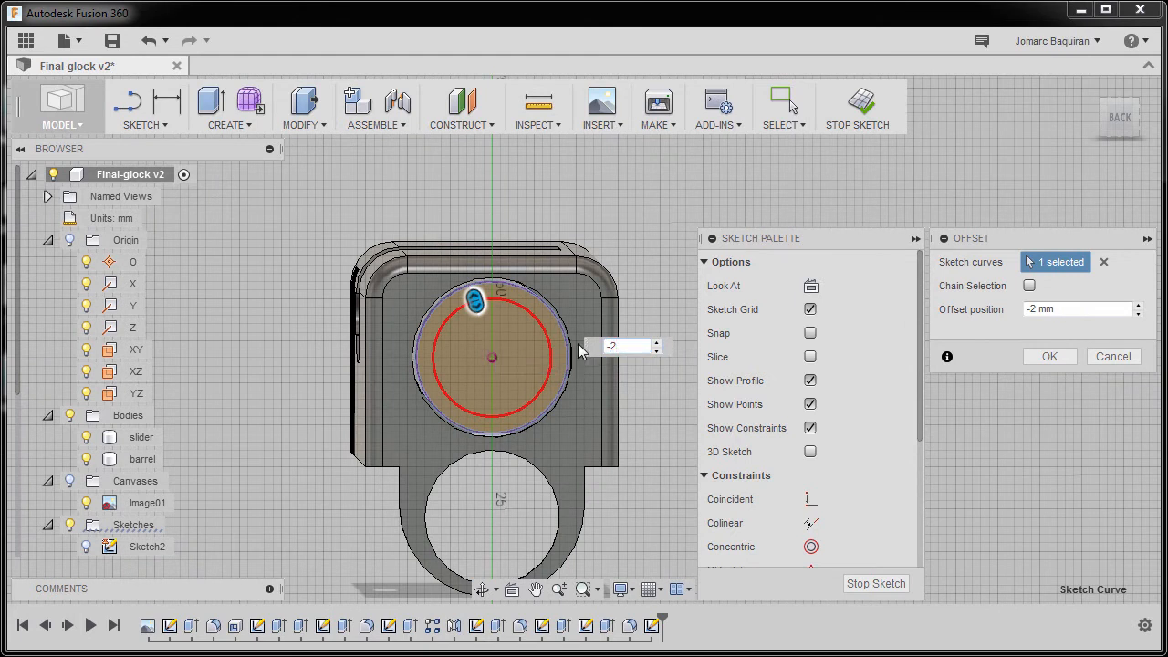
click(1049, 357)
Extrude the inner muzzle circle as a cut through the barrel, with its extent set to the barrel's rear end face.
shift+middle_drag(682, 338, 688, 416)
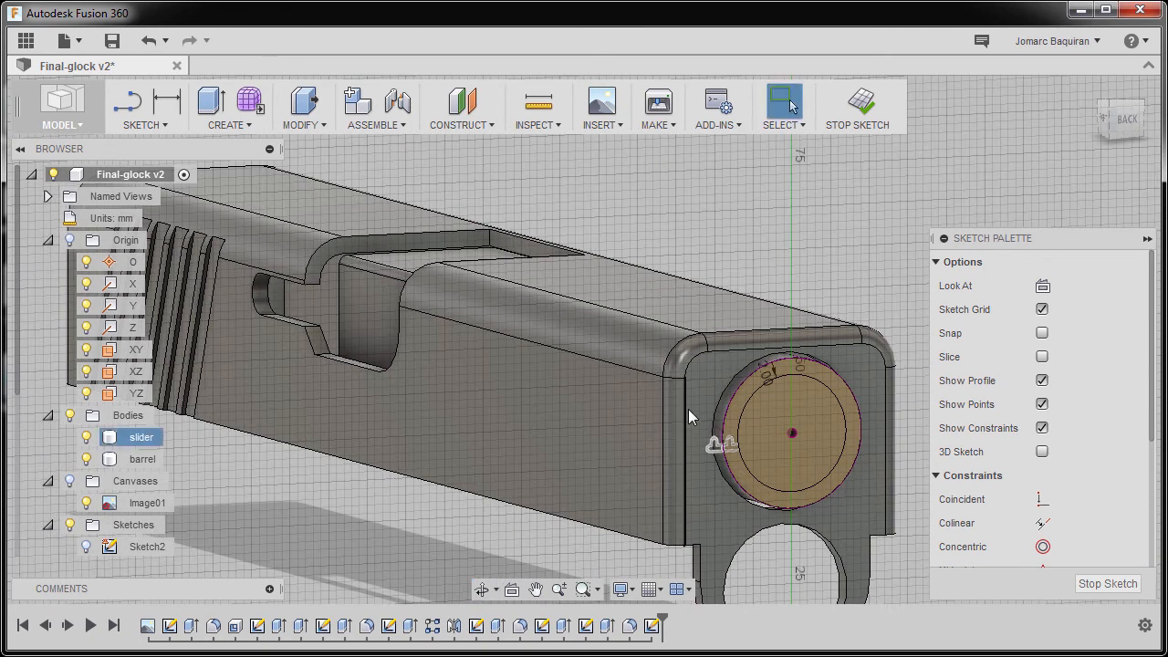
key(e)
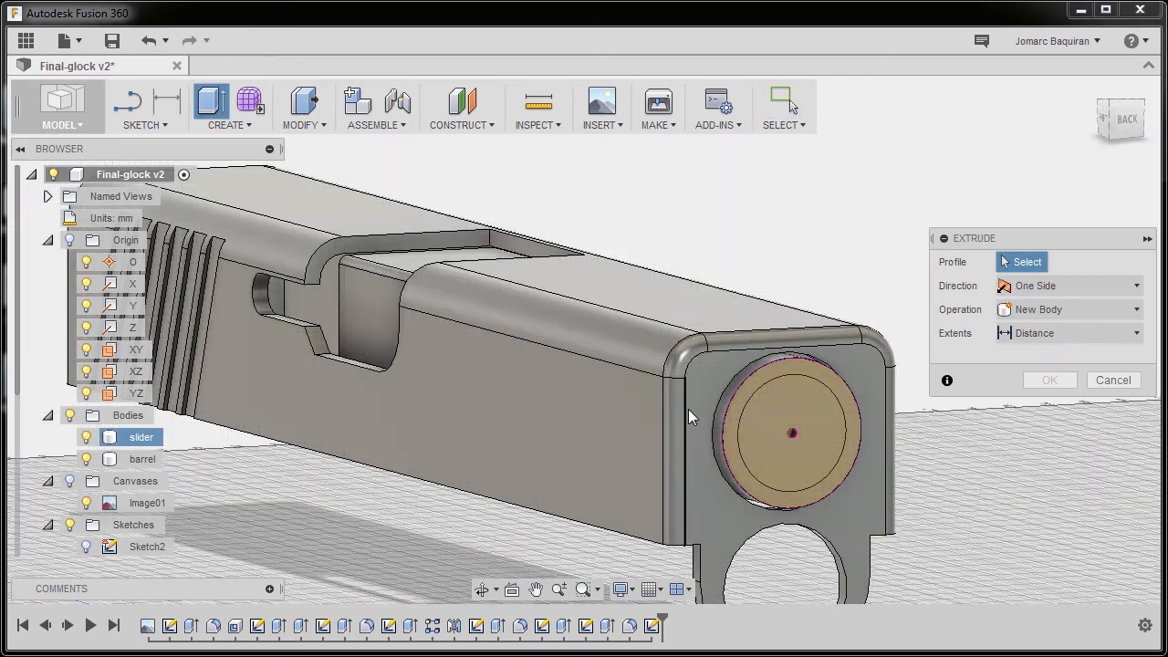
click(791, 411)
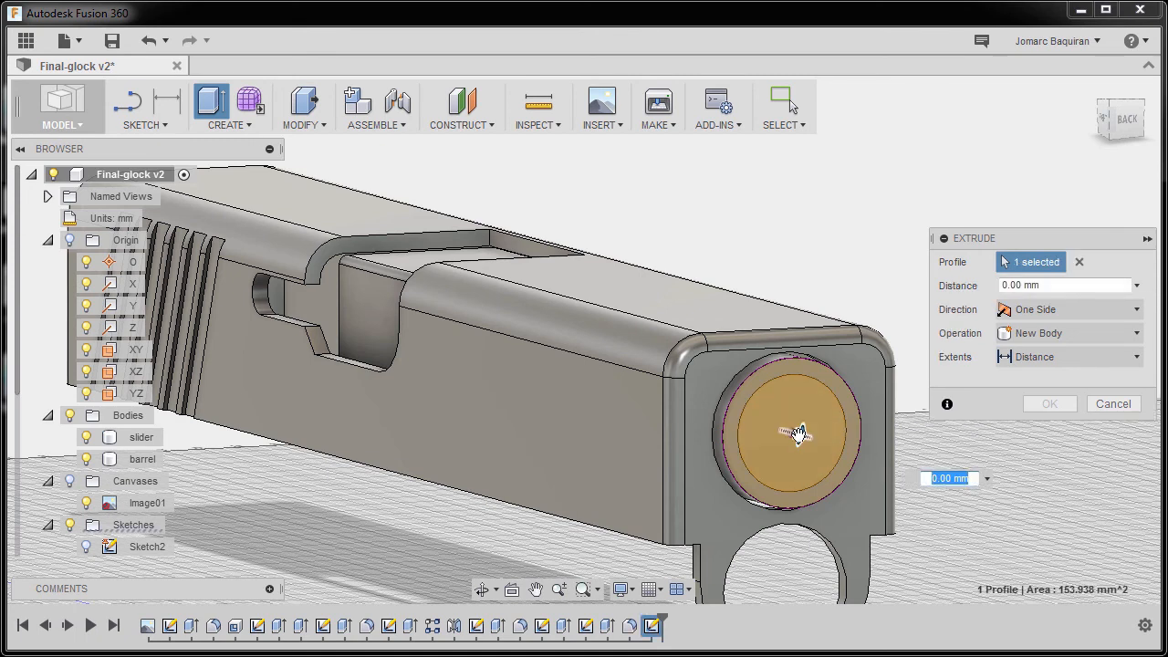
drag(798, 437, 340, 313)
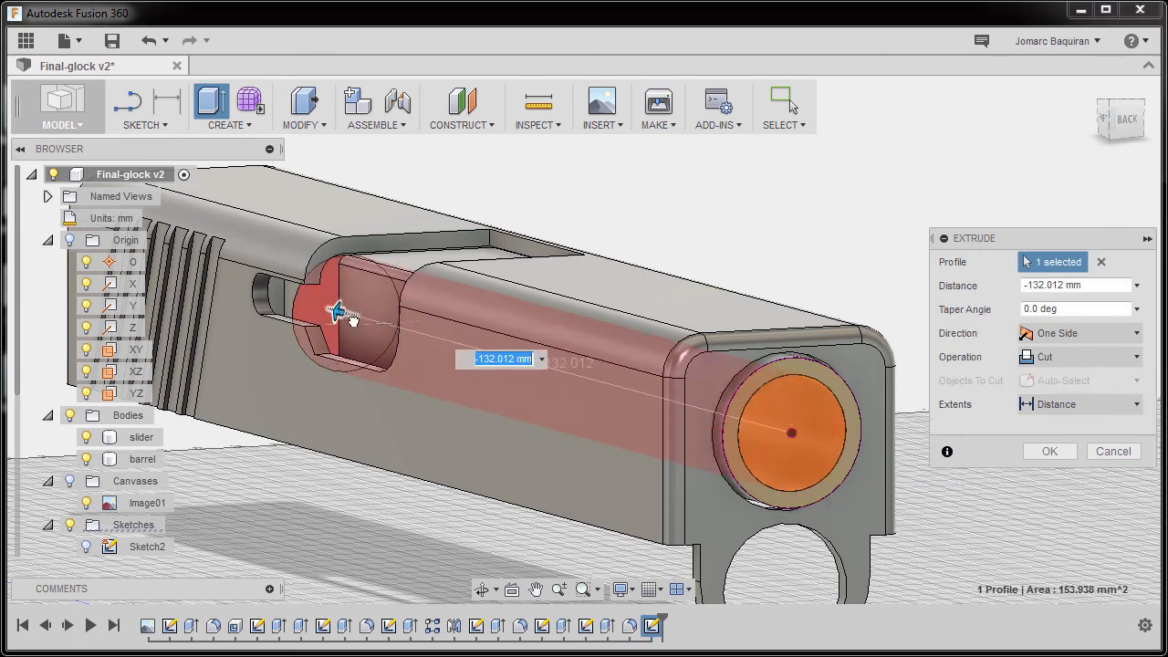
click(1061, 404)
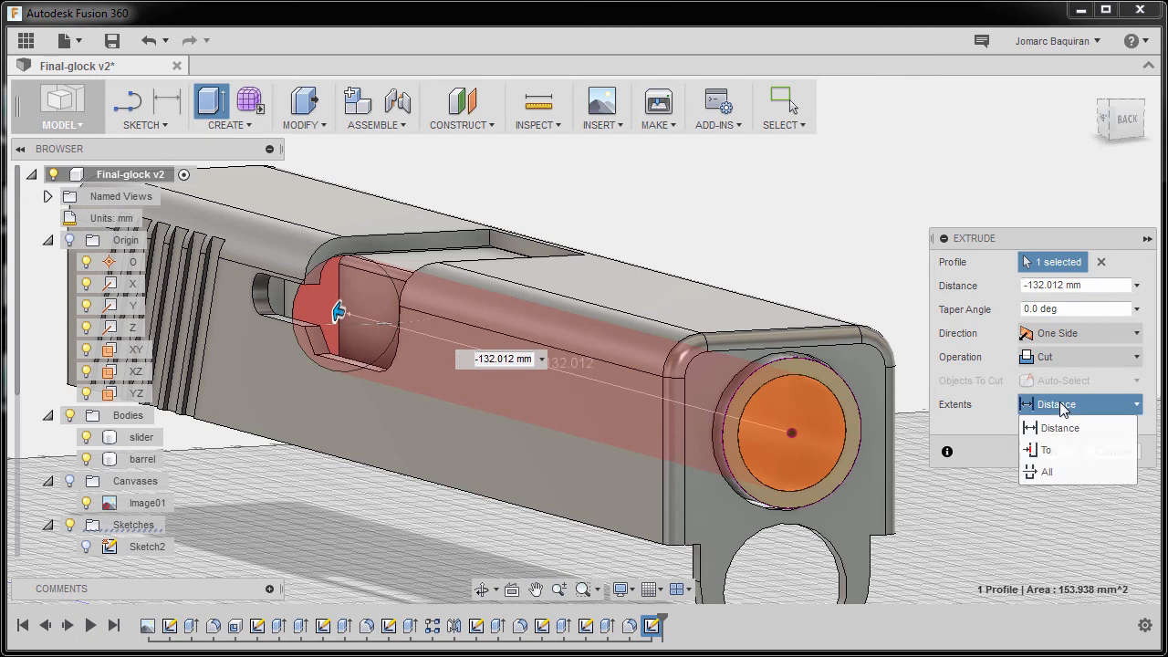
click(1047, 450)
shift+middle_drag(353, 336, 609, 350)
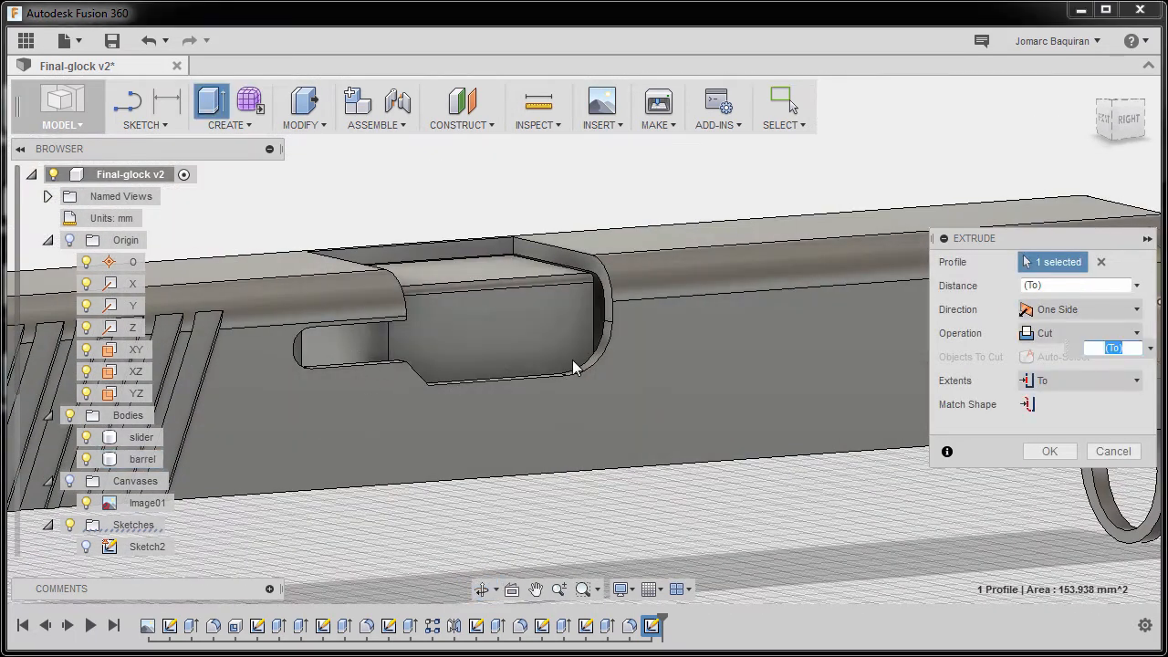
scroll(575, 366, down, 3)
scroll(691, 364, up, 2)
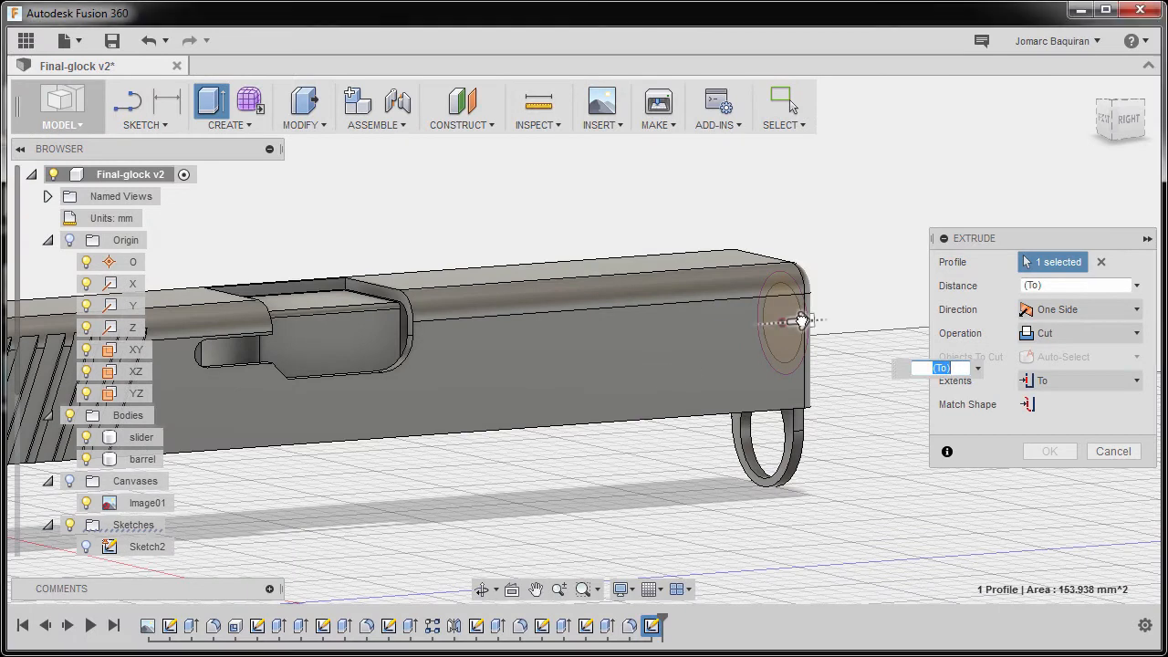
click(236, 354)
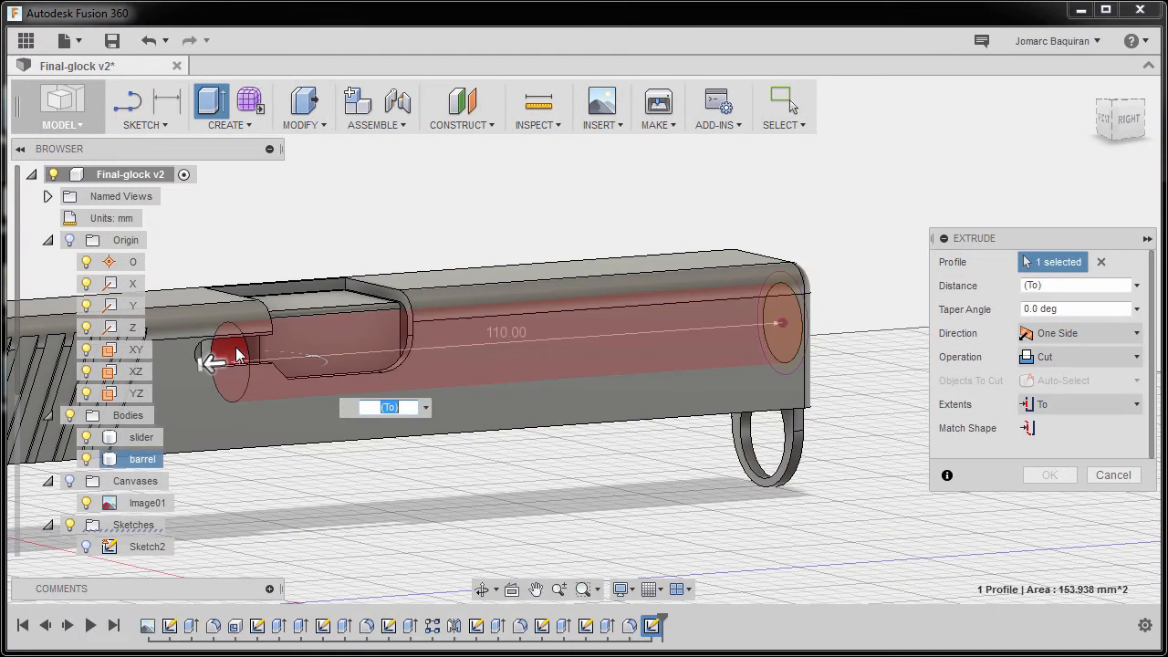
shift+middle_drag(506, 422, 397, 424)
click(1054, 476)
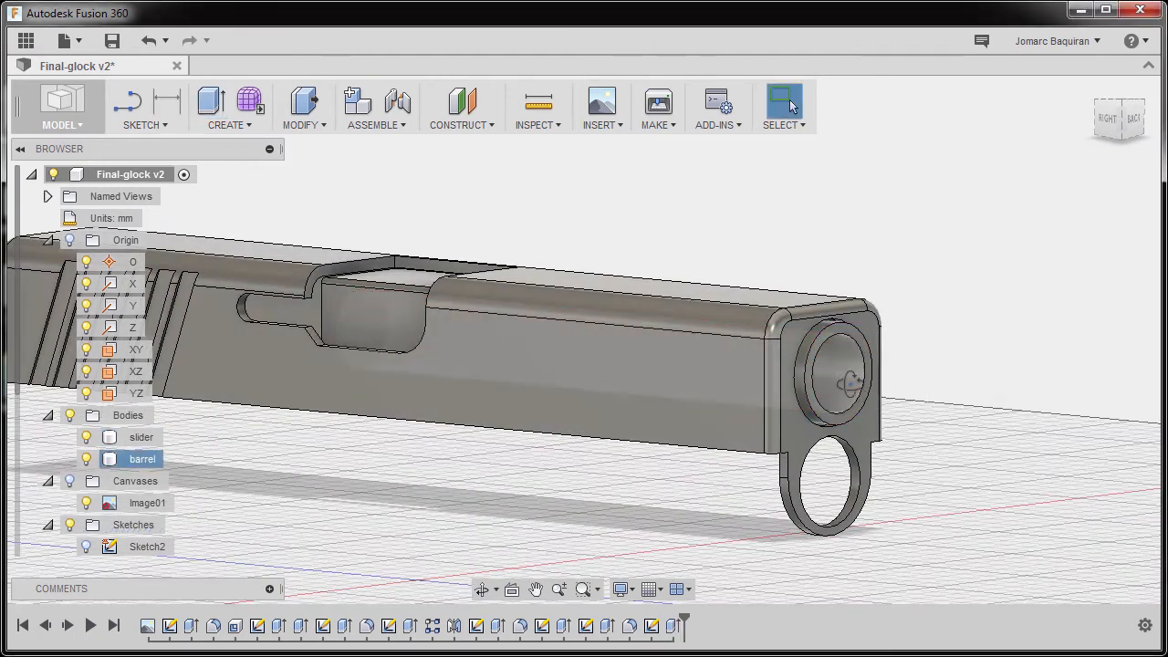
Fillet the outer circular edge of the barrel's muzzle with a 0.5 mm radius.
shift+middle_drag(866, 384, 752, 393)
shift+middle_drag(626, 435, 563, 361)
scroll(452, 366, up, 5)
click(221, 280)
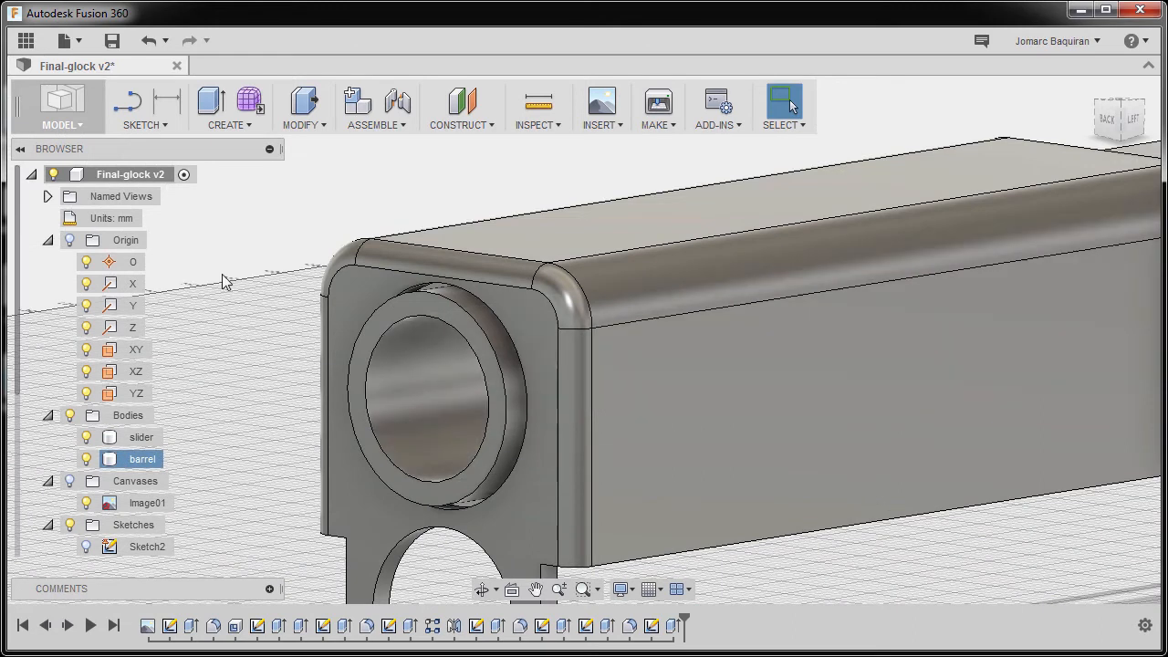
click(330, 304)
key(f)
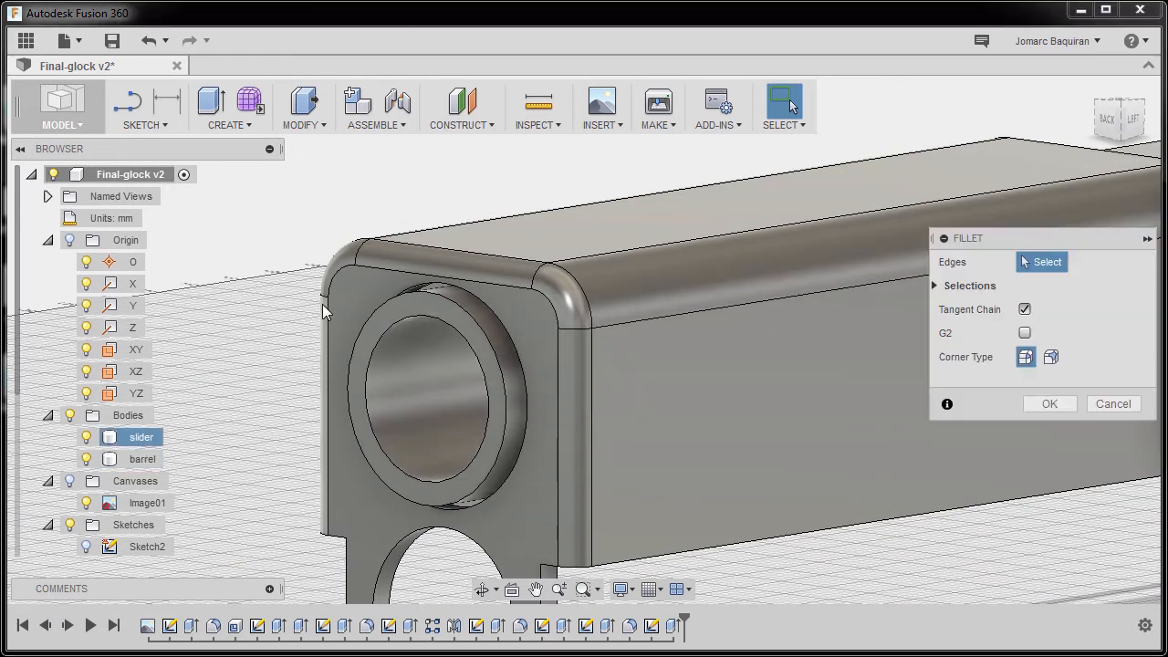
click(389, 296)
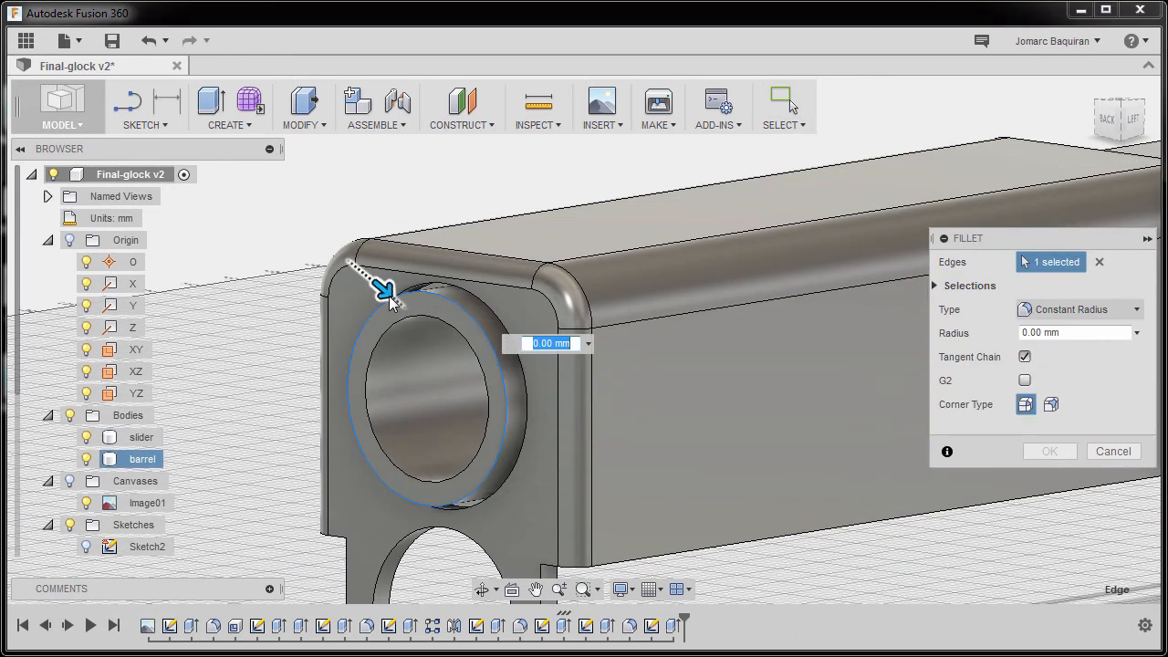
mouse_move(382, 285)
mouse_down()
mouse_move(388, 294)
mouse_move(377, 287)
mouse_up()
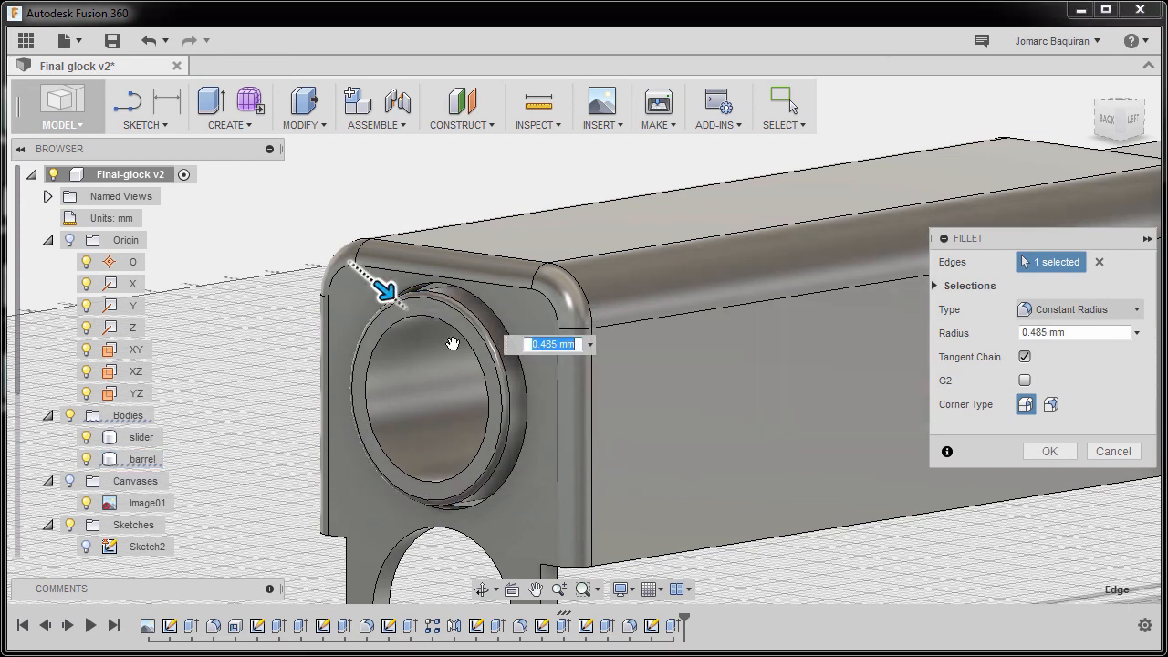
text(.5)
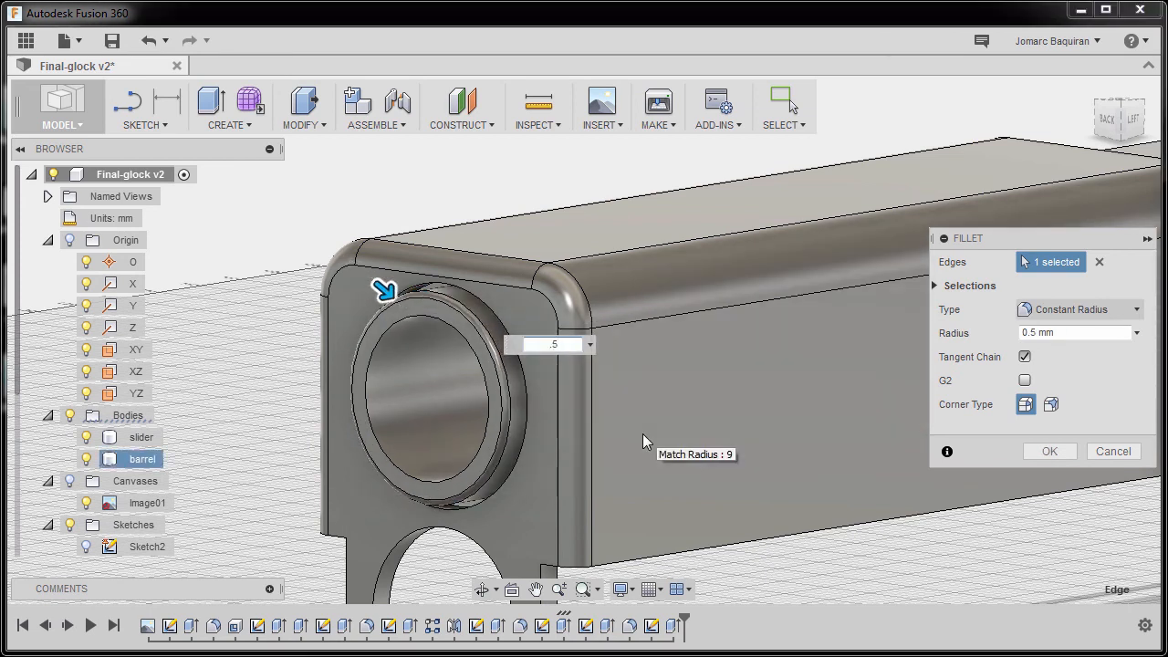
key(Return)
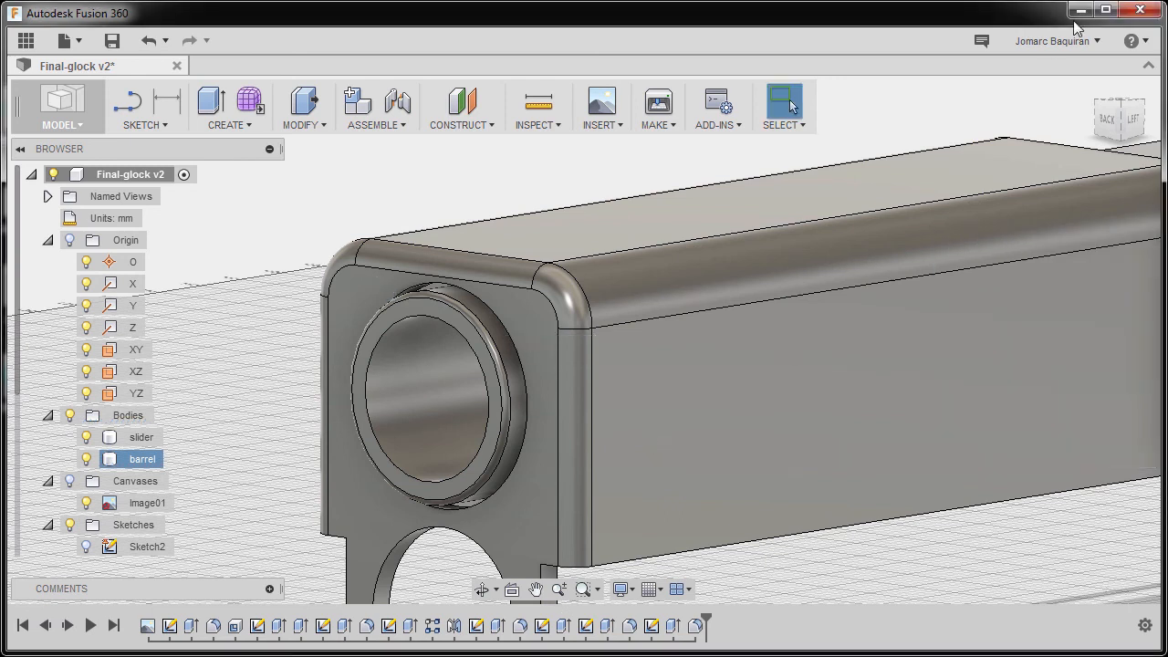
click(1091, 90)
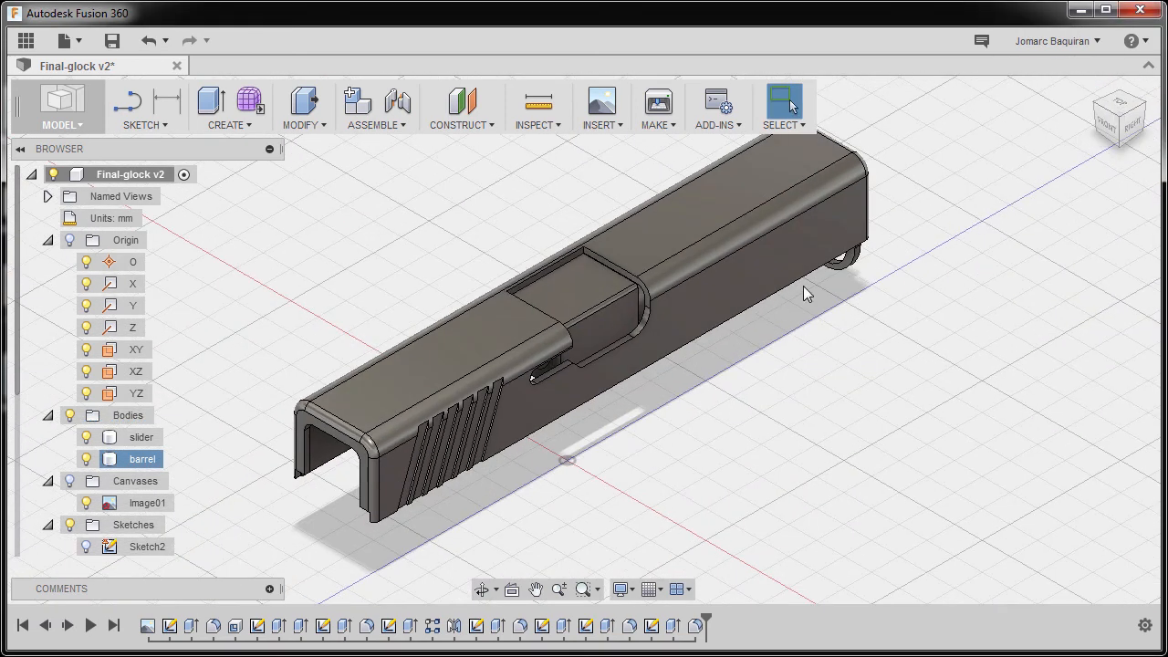
shift+middle_drag(835, 293, 799, 373)
click(1090, 91)
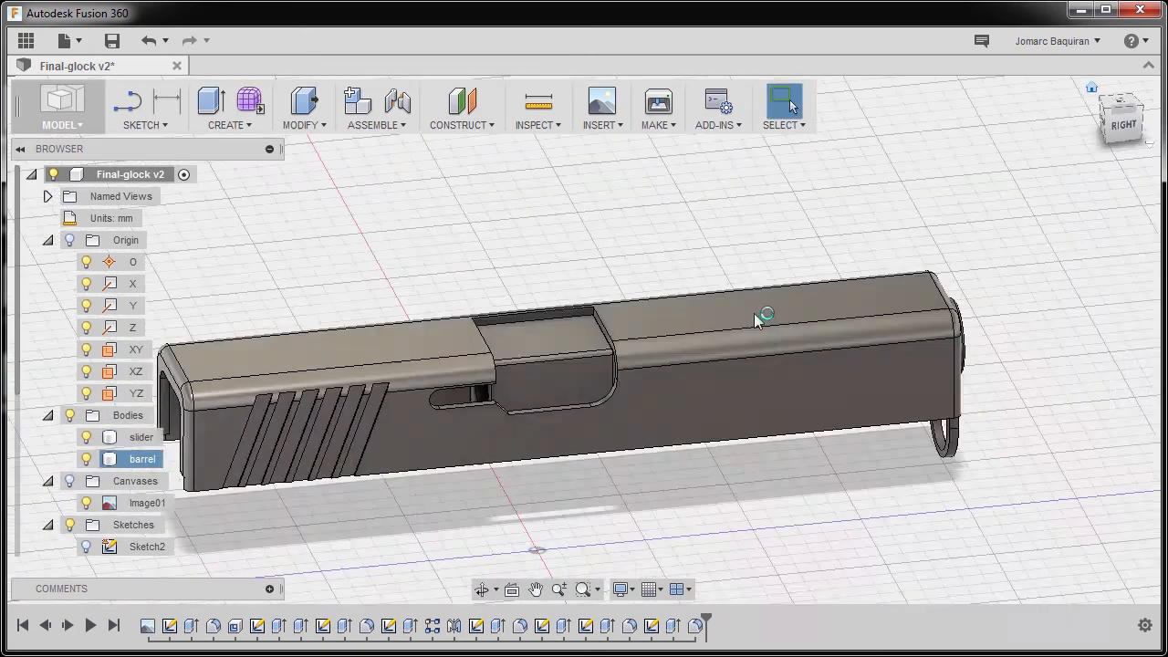